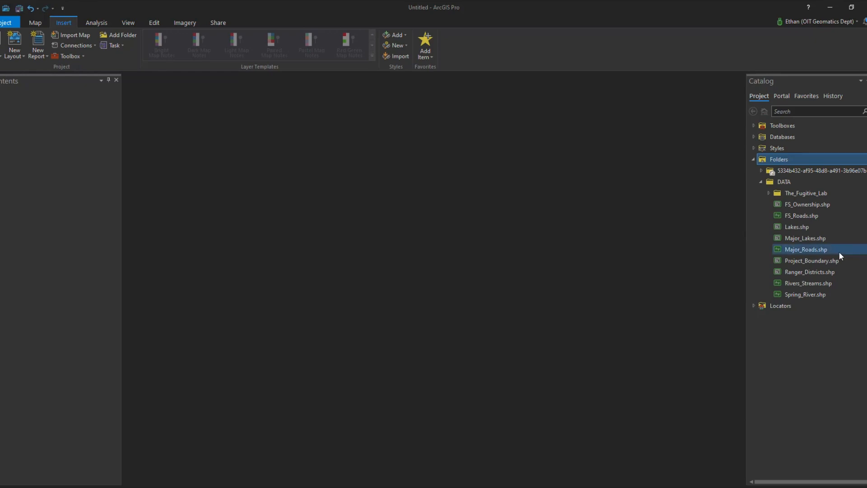
Add FS_Ownership.shp from the DATA folder to a new map.
mouse_move(797, 223)
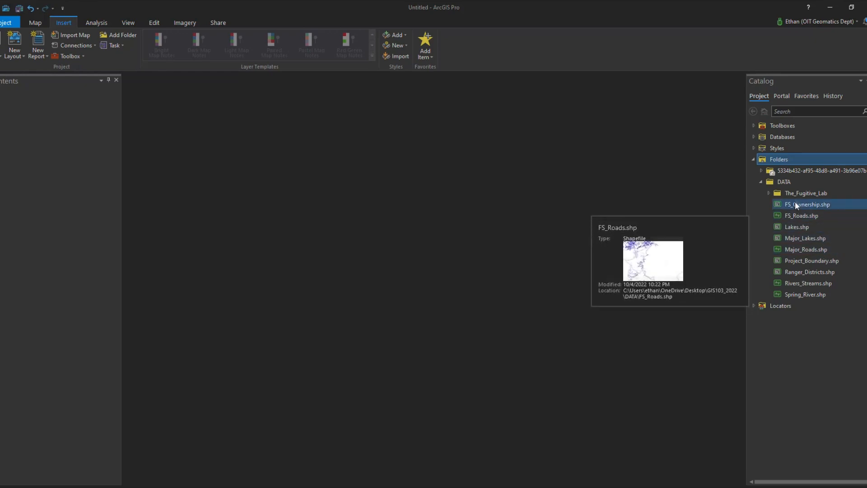
mouse_move(793, 182)
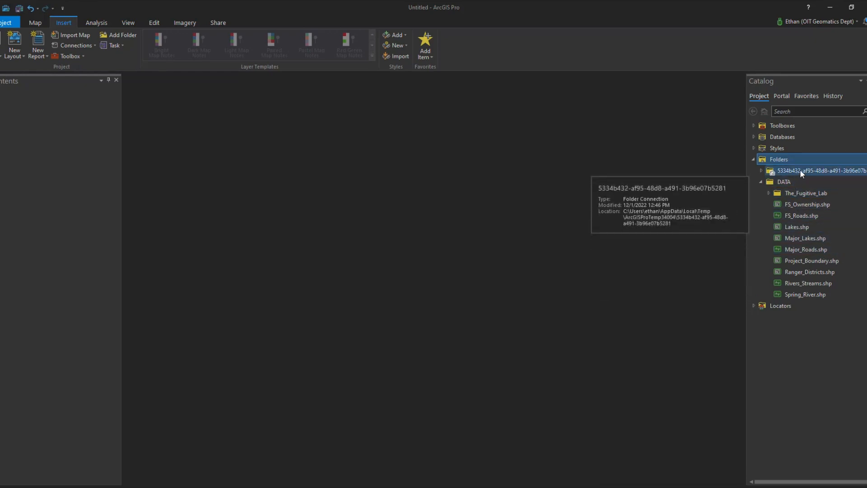
left_click(784, 160)
right_click(784, 160)
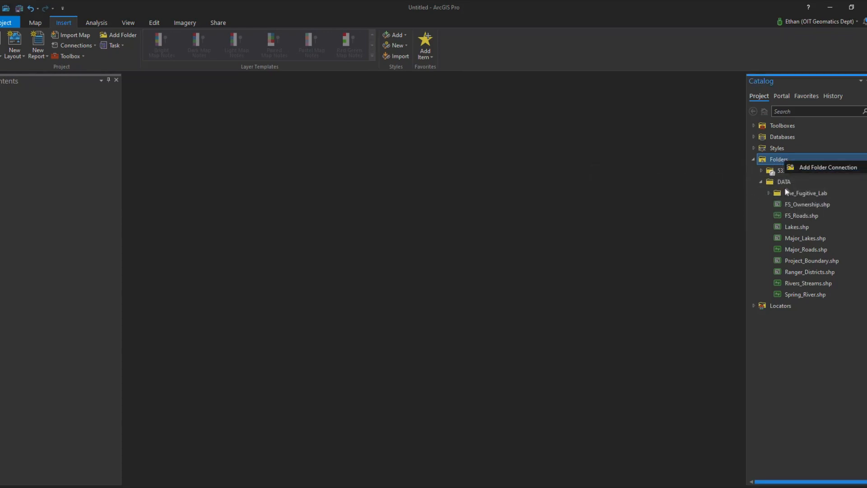
left_click(806, 205)
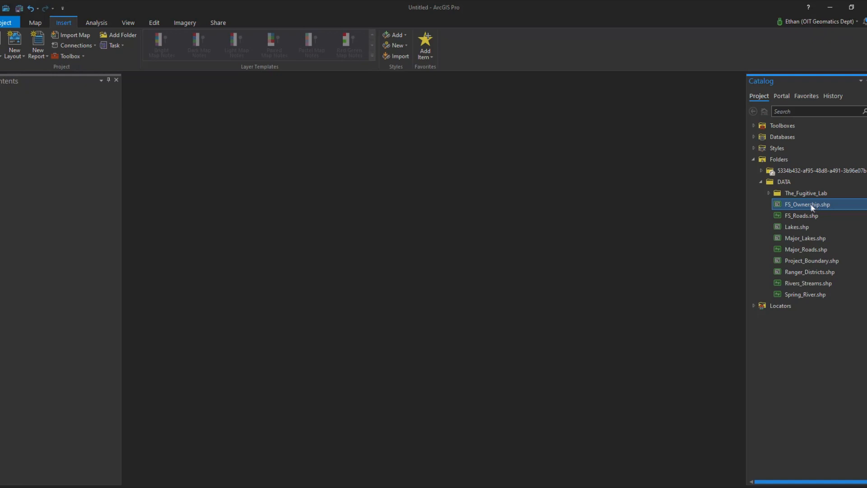
right_click(811, 206)
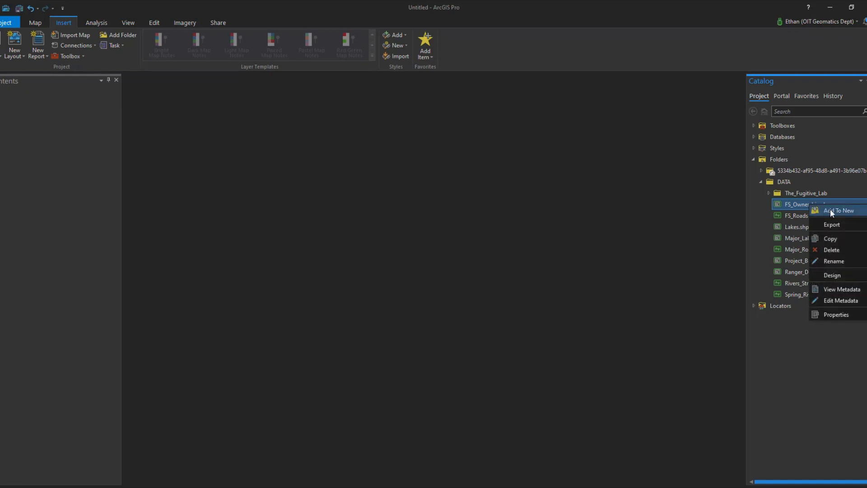
mouse_move(830, 208)
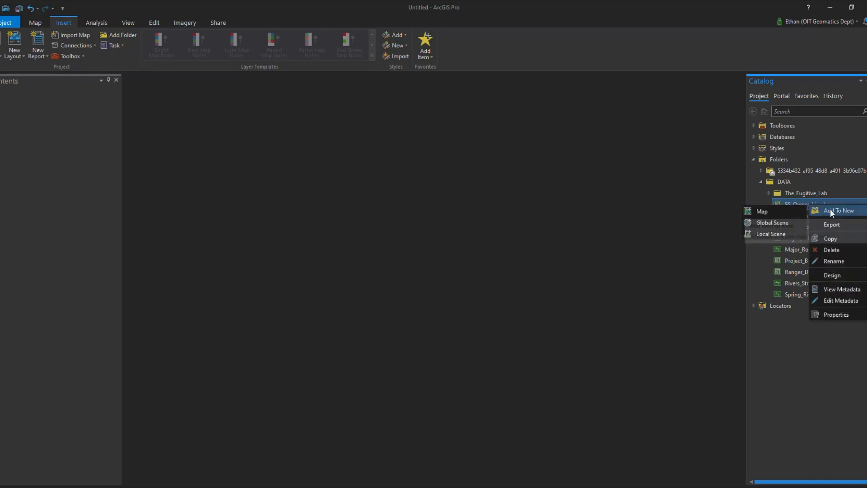
left_click(759, 212)
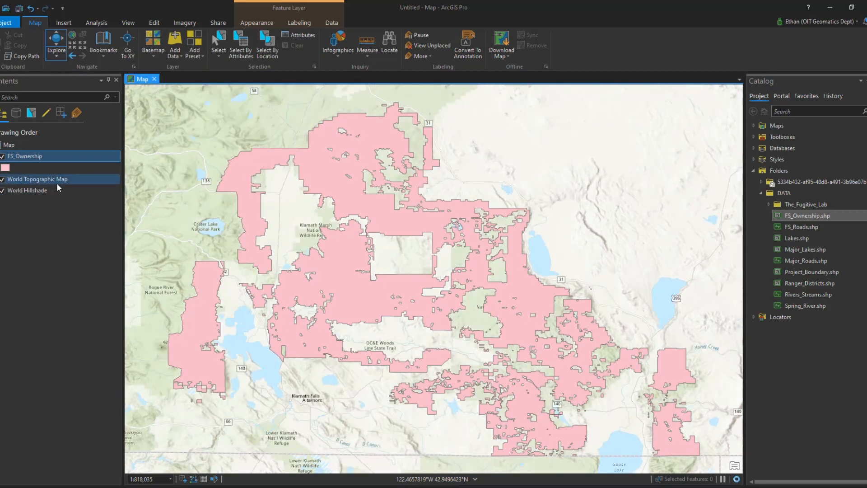
Turn off the World Topographic Map layer to leave the hillshade, and zoom to the area around the crater lake.
left_click(3, 180)
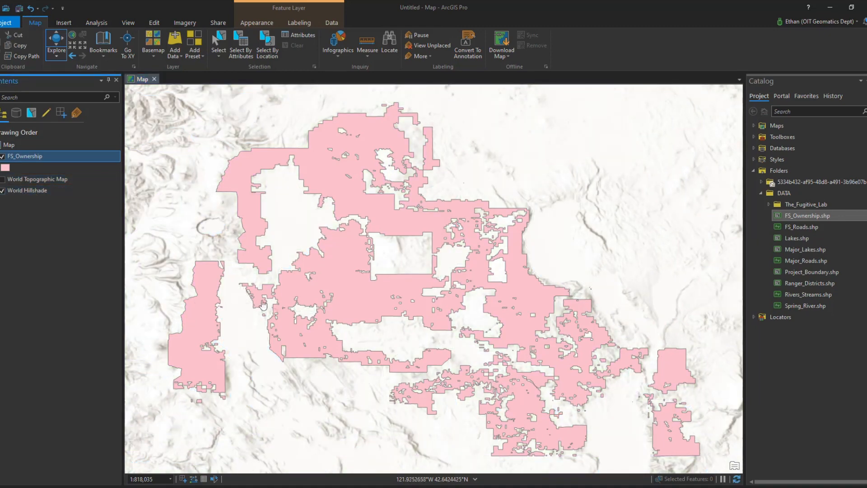
left_click_drag(278, 312, 566, 334)
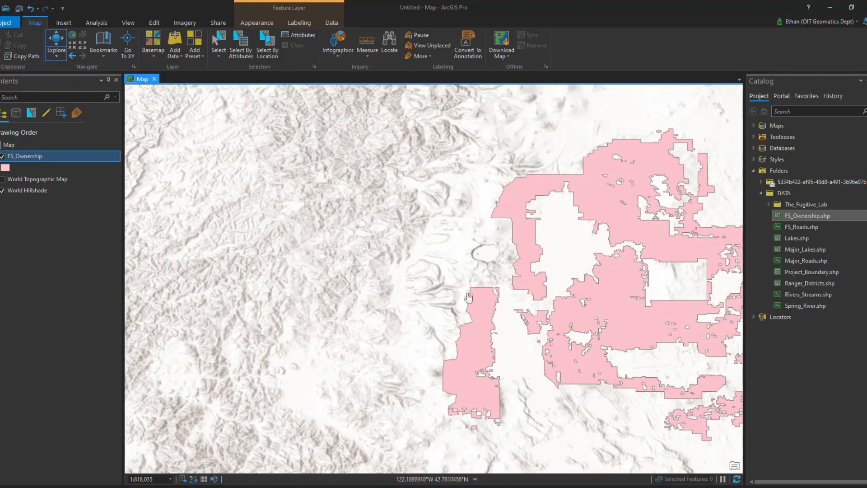
scroll(390, 352, "up", 2)
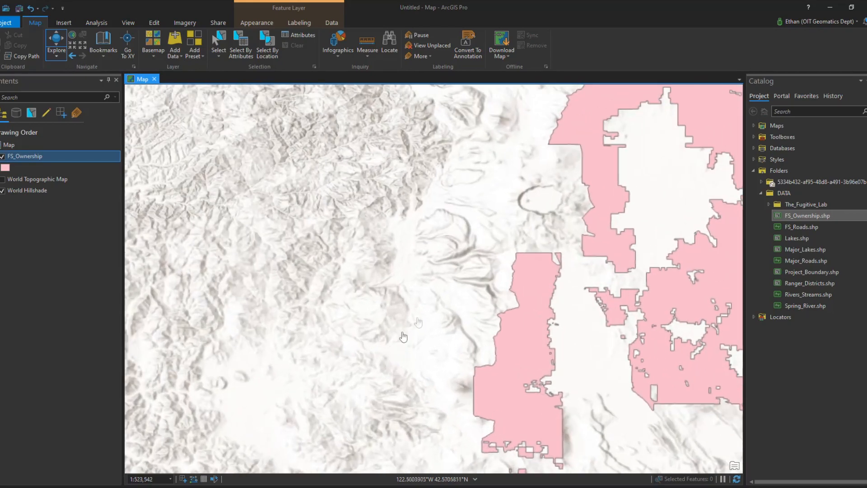
left_click_drag(424, 311, 323, 388)
left_click_drag(412, 335, 363, 374)
scroll(363, 374, "up", 3)
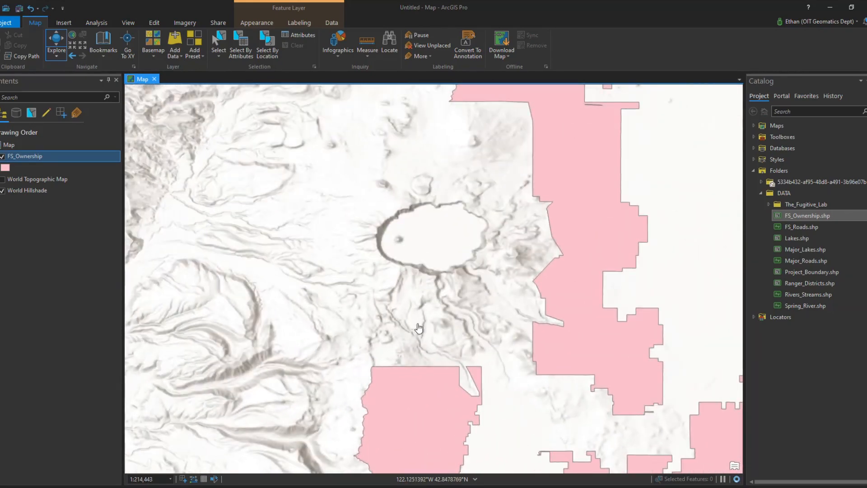
scroll(363, 374, "up", 2)
mouse_move(351, 348)
left_mouse_down()
mouse_move(305, 321)
mouse_move(336, 345)
mouse_move(364, 337)
left_mouse_up()
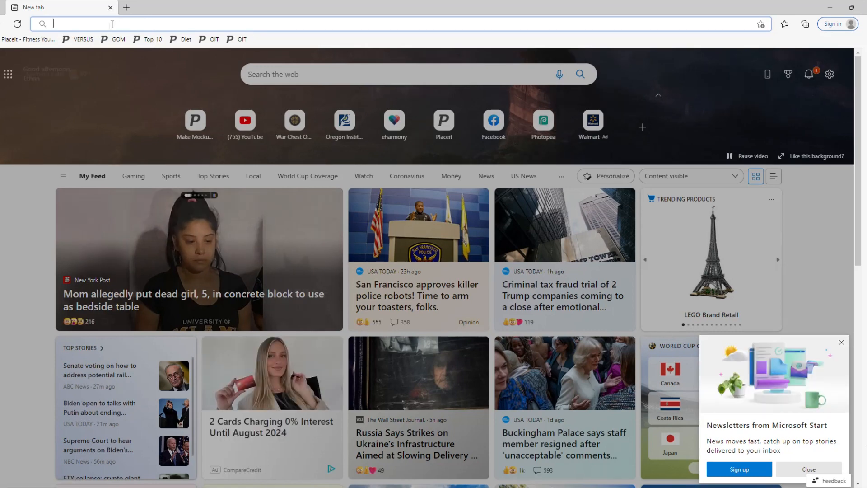
In the web browser, go to google.com.
left_click(104, 27)
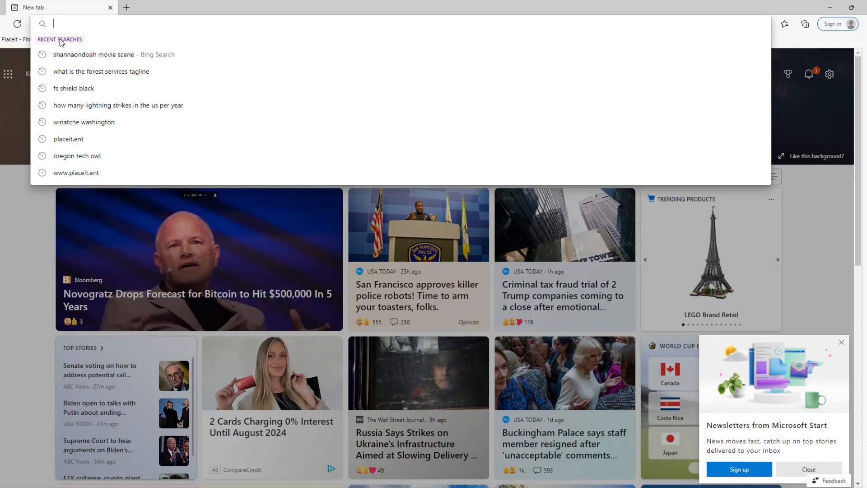
type("google.com")
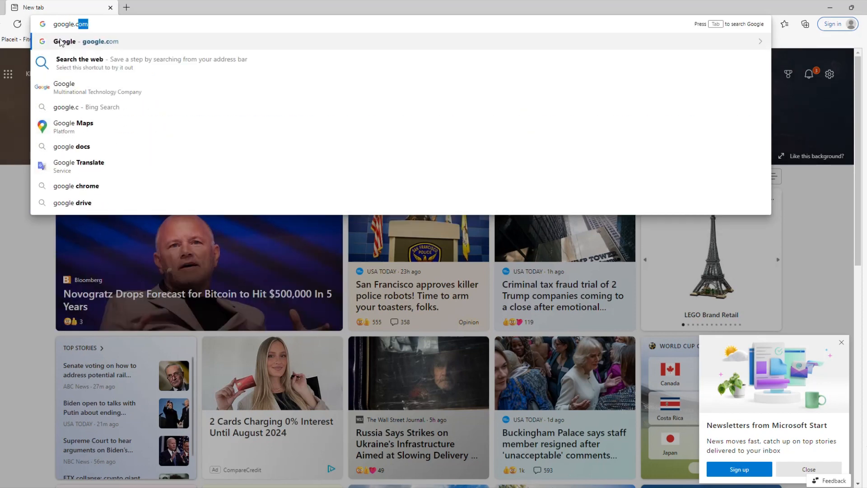
key("Return")
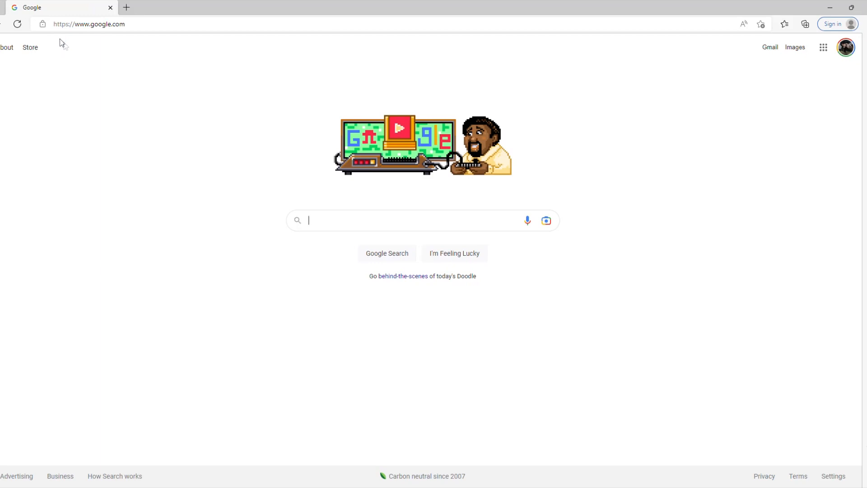
Search Google for blm map ownership colors.
left_click(320, 219)
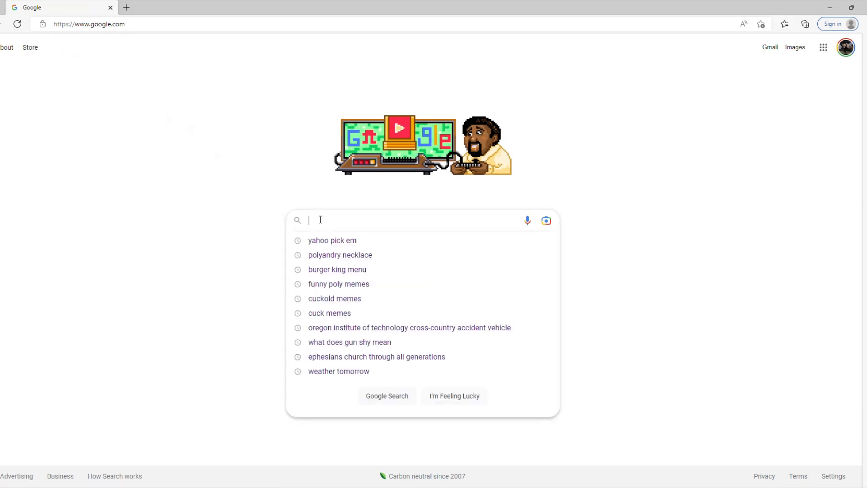
type("blm")
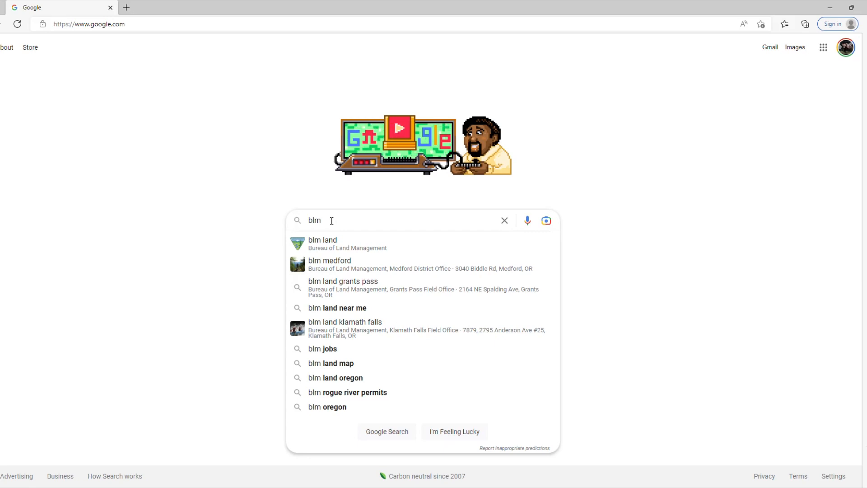
type("map")
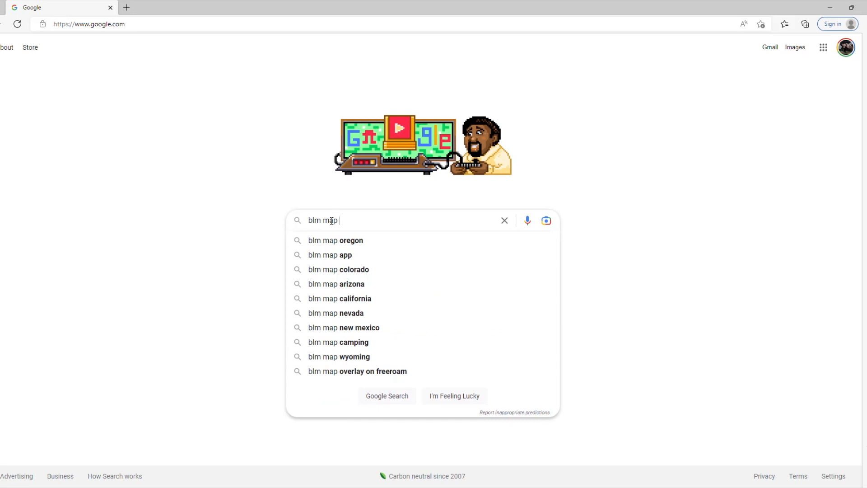
type(" ownership ")
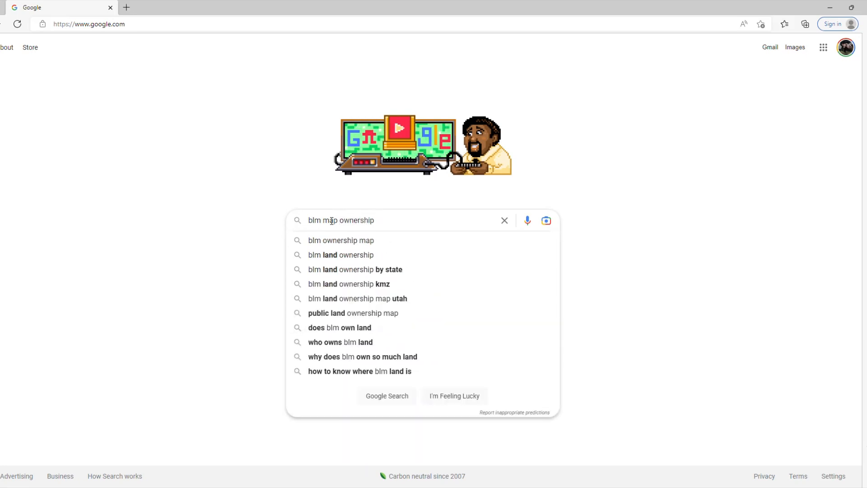
type("colors")
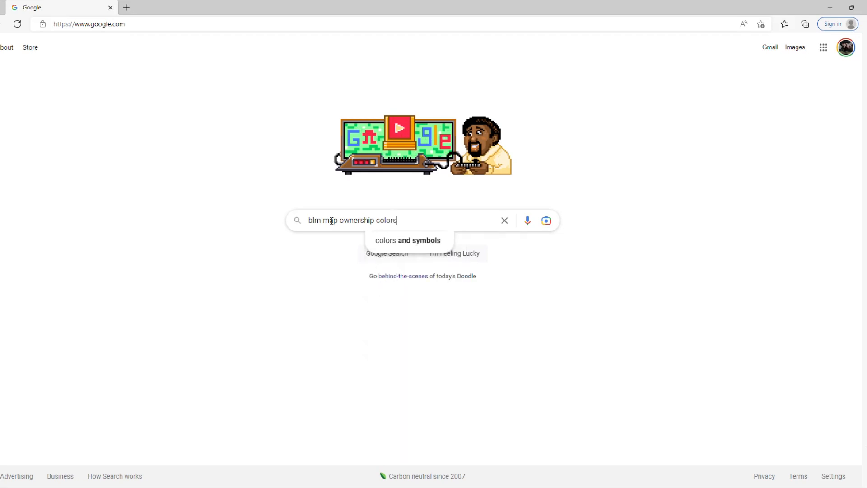
key("Return")
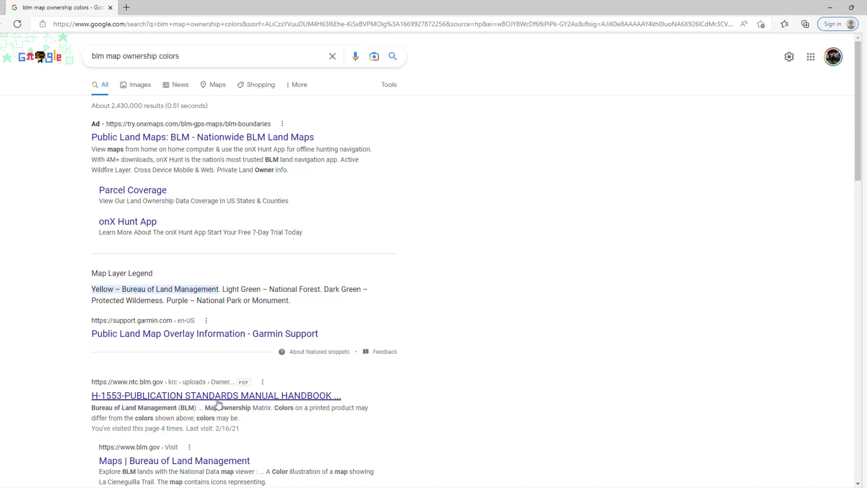
Open the H-1553 Publication Standards Manual Handbook result, review its Map Ownership Matrix, and return to the map.
left_click(310, 396)
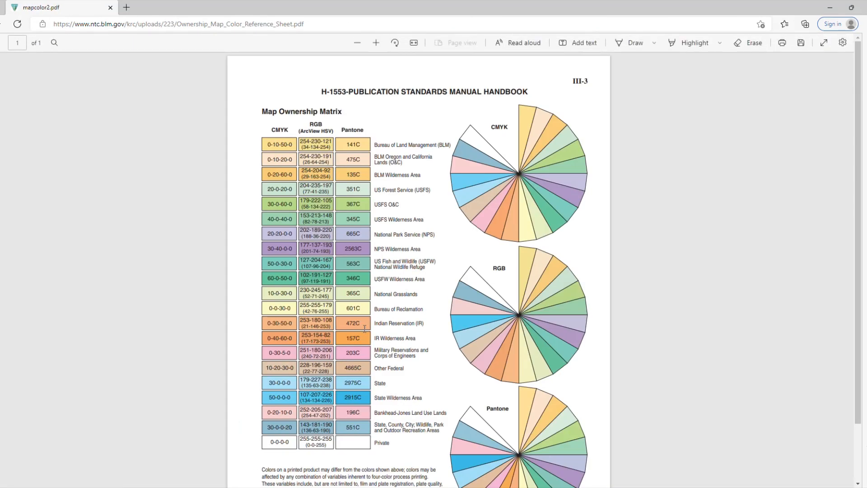
scroll(365, 329, "down", 2)
scroll(364, 329, "up", 2)
key("alt+Tab")
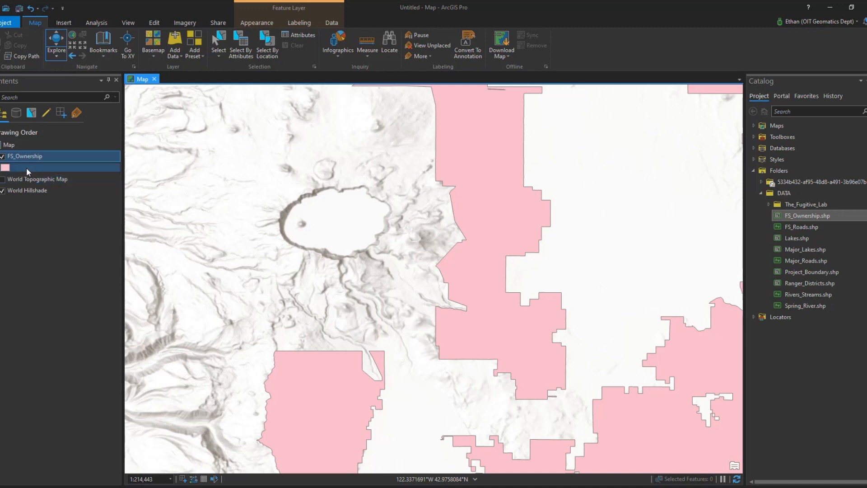
Set the FS_Ownership symbol's solid fill color to RGB 204, 235, 197 in the Color Editor.
left_click(7, 168)
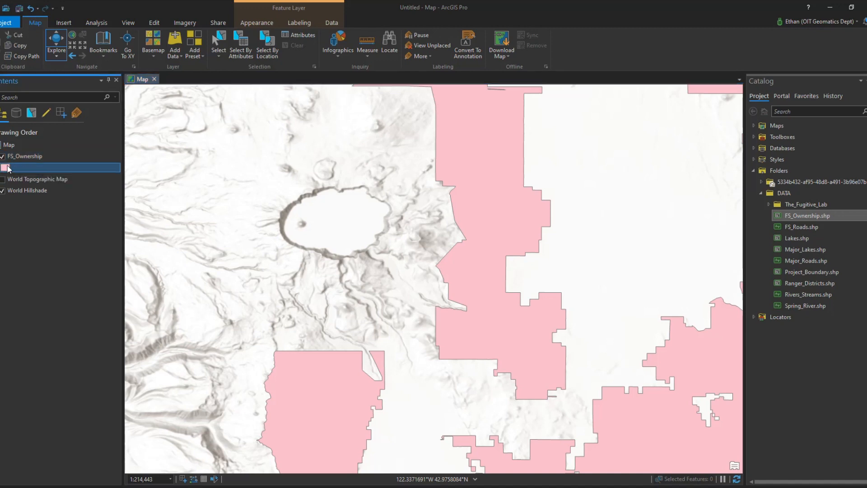
left_click(7, 168)
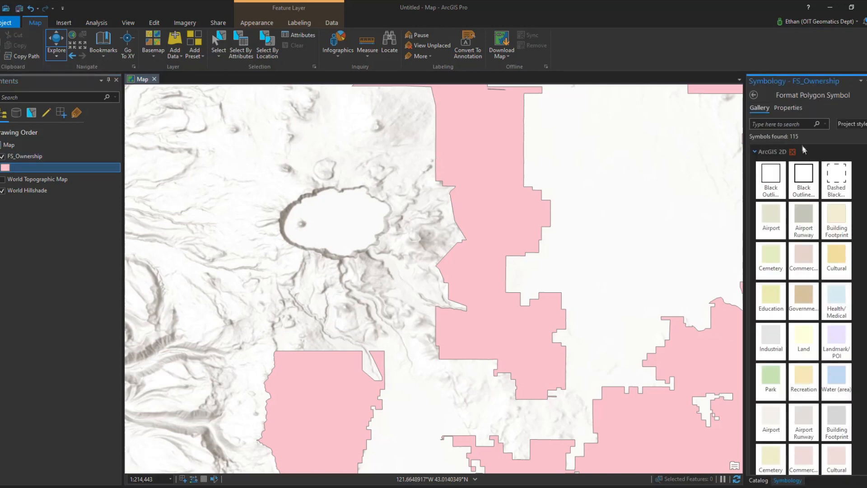
left_click(784, 107)
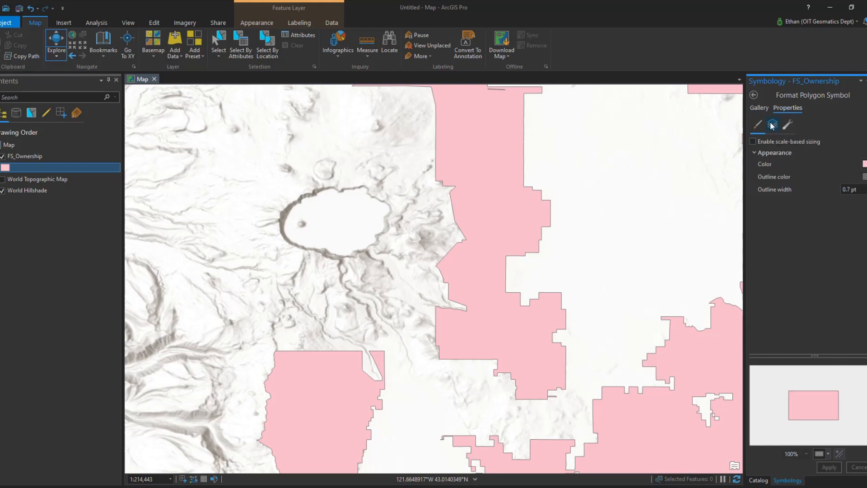
left_click(773, 125)
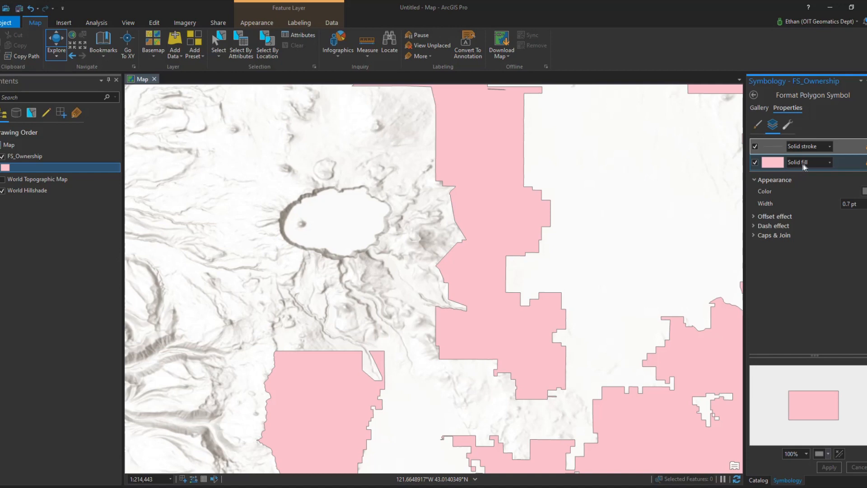
left_click(777, 167)
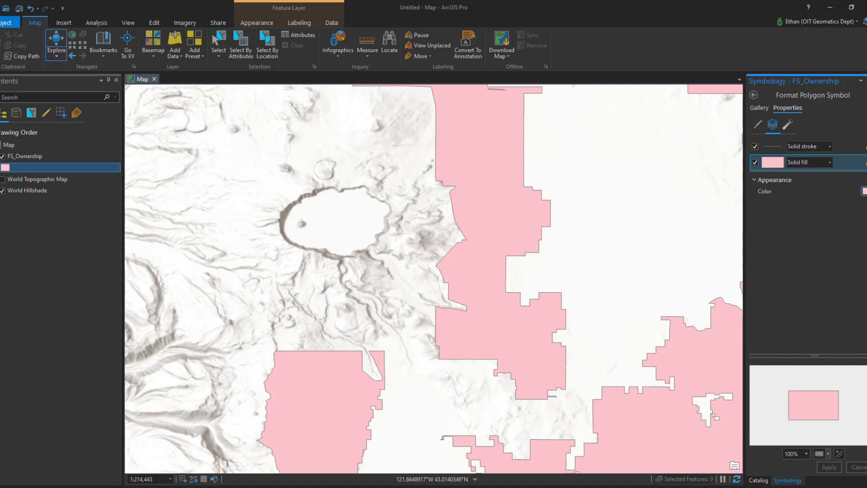
left_click(864, 191)
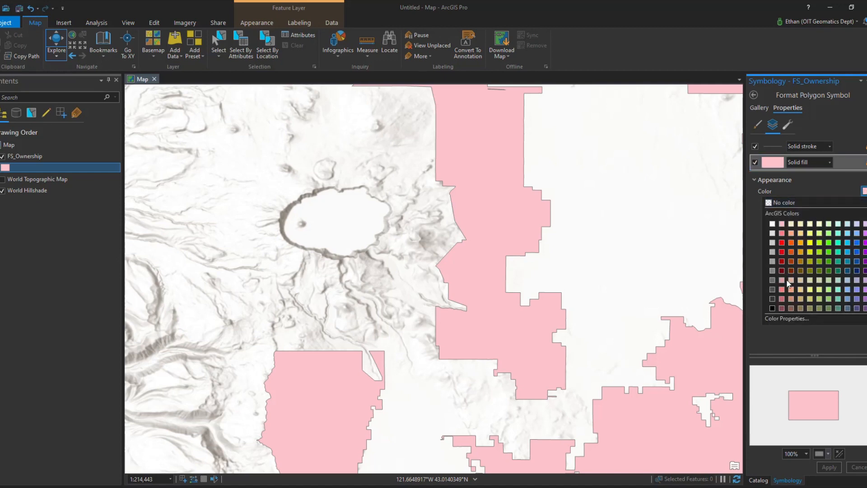
left_click(790, 318)
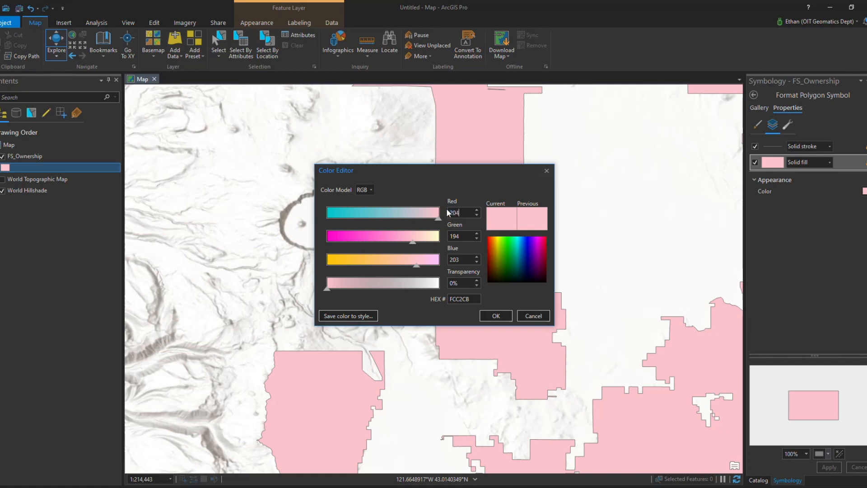
left_click(460, 237)
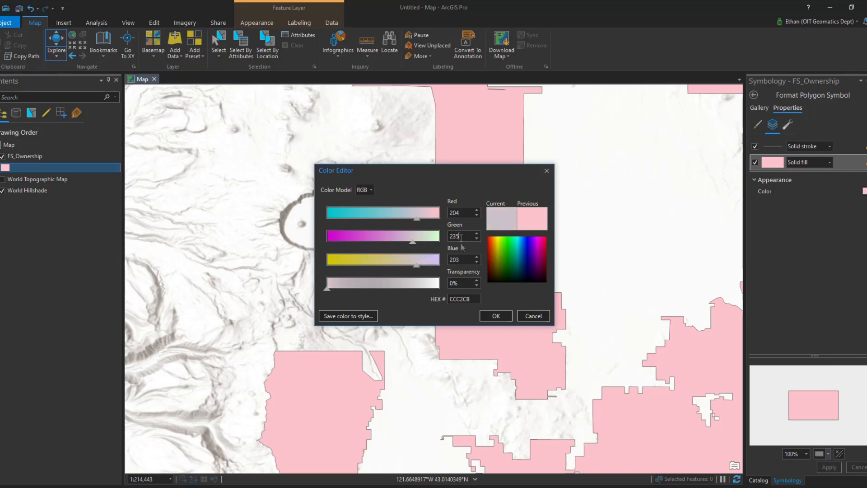
left_click(460, 259)
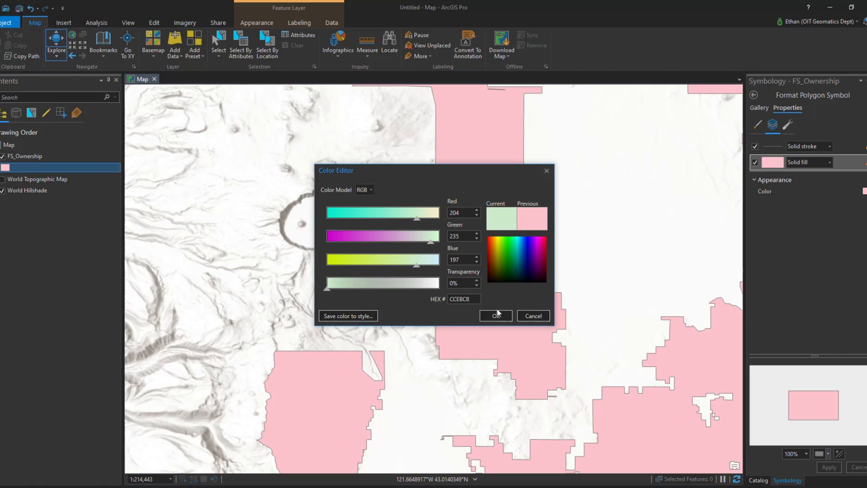
left_click(496, 315)
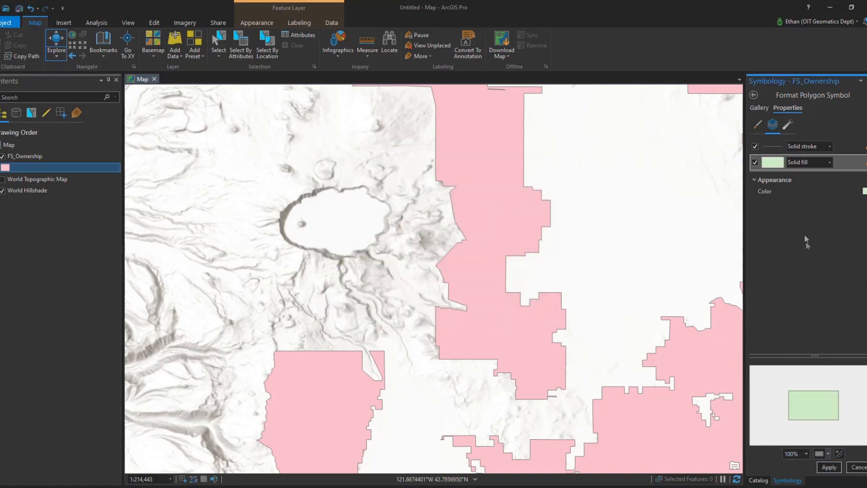
Set the FS_Ownership symbol's outline stroke width to 0 pt and apply the symbol.
left_click(779, 147)
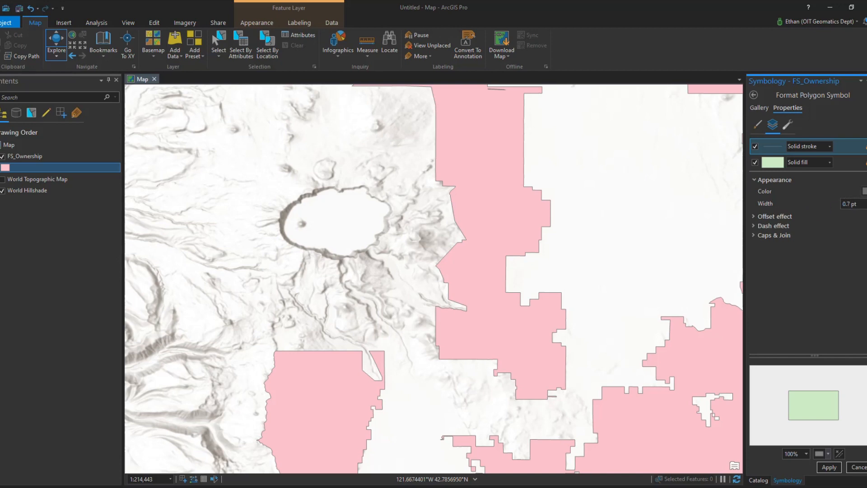
left_click(866, 206)
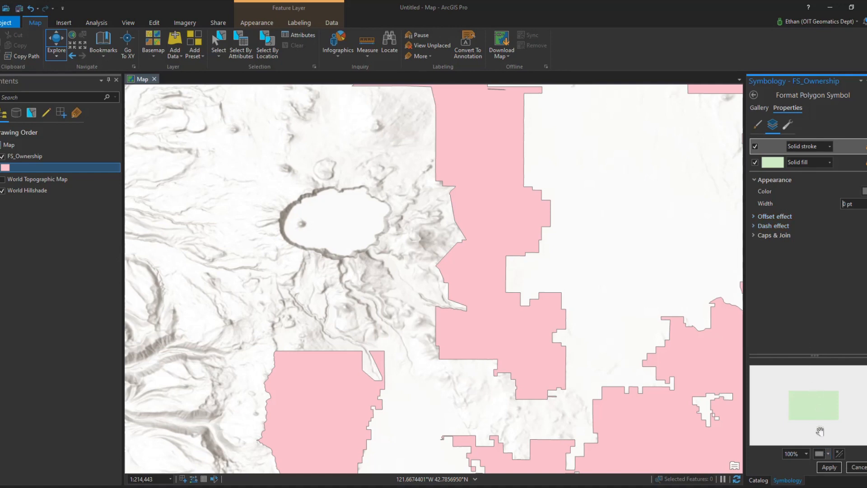
left_click(826, 470)
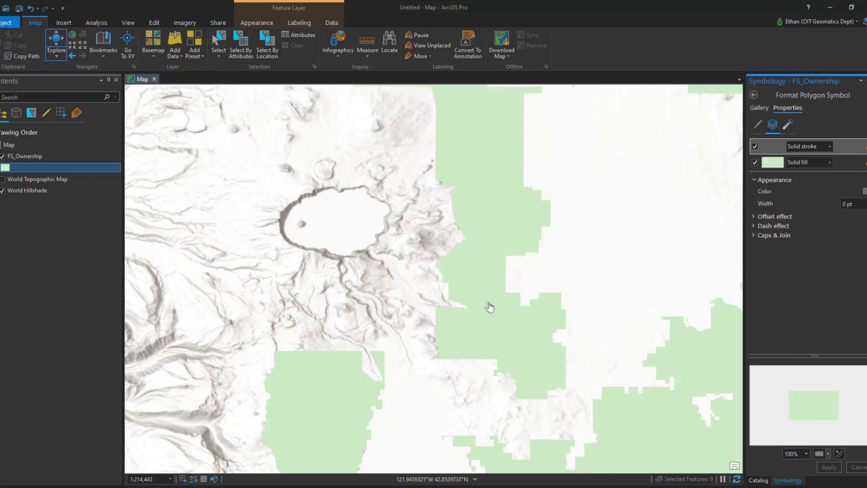
Set the FS_Ownership layer's transparency to 25%.
left_click_drag(470, 271, 563, 126)
left_click_drag(562, 264, 596, 260)
left_click_drag(553, 357, 562, 306)
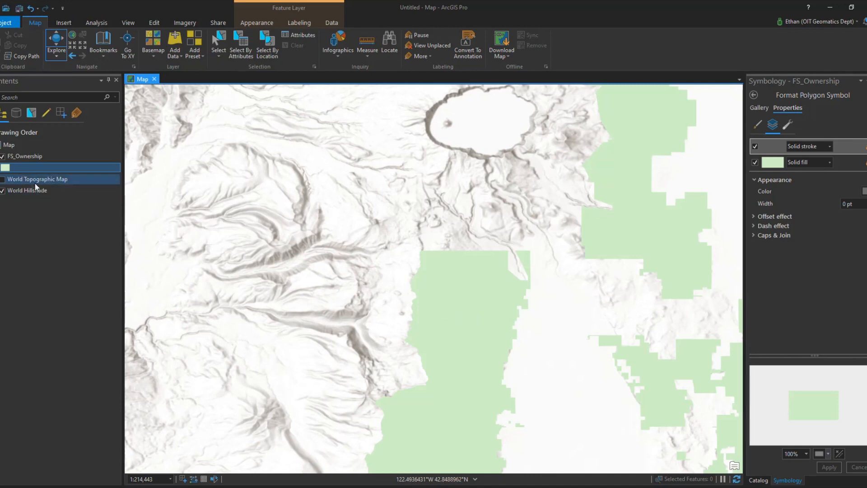
left_click(23, 156)
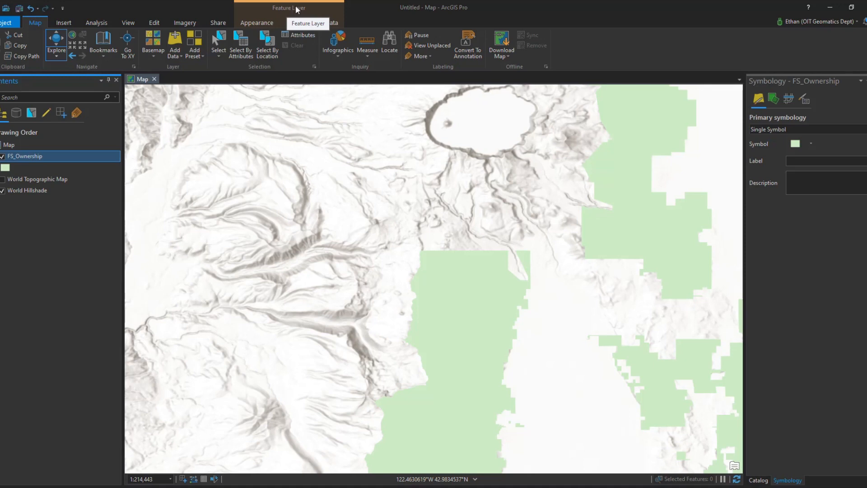
left_click(292, 7)
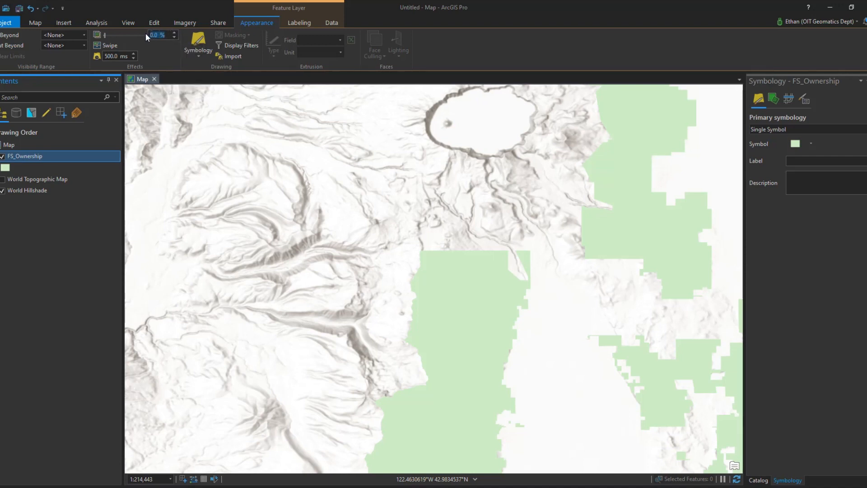
type("5")
key("Return")
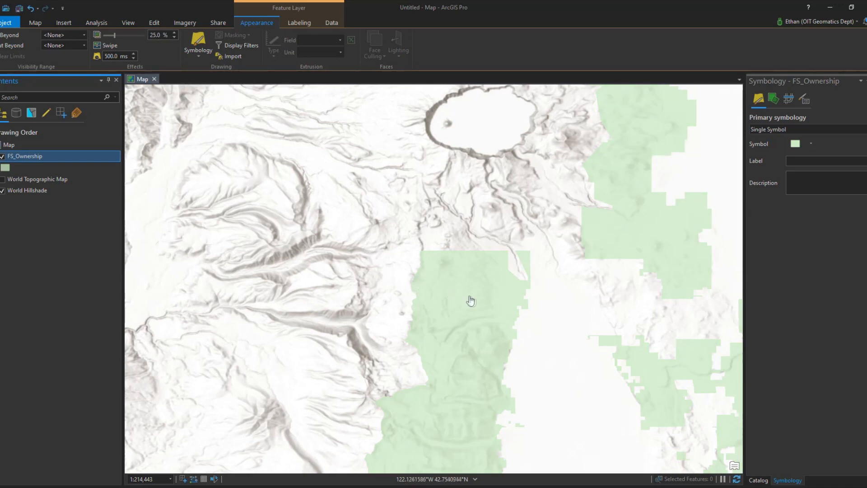
Pan and zoom around the map to examine the semi-transparent ownership polygons over the hillshade.
left_click_drag(462, 346, 466, 180)
left_click_drag(458, 305, 509, 183)
left_click_drag(488, 305, 455, 272)
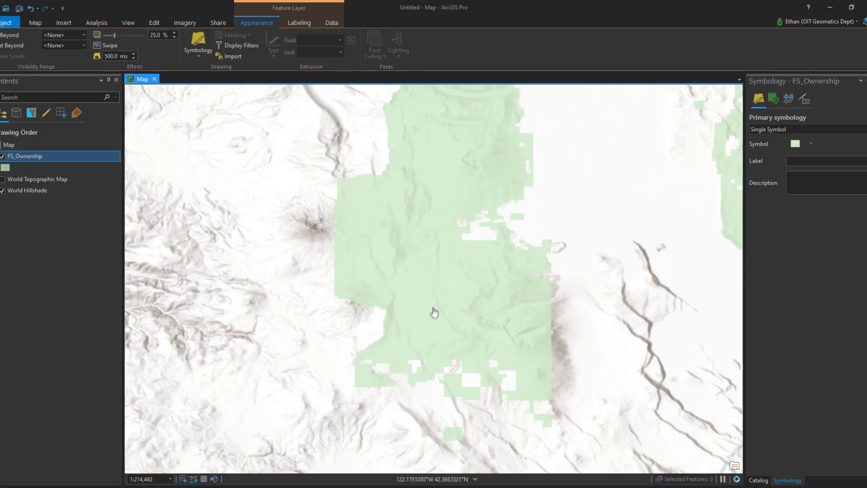
left_click_drag(460, 221, 468, 380)
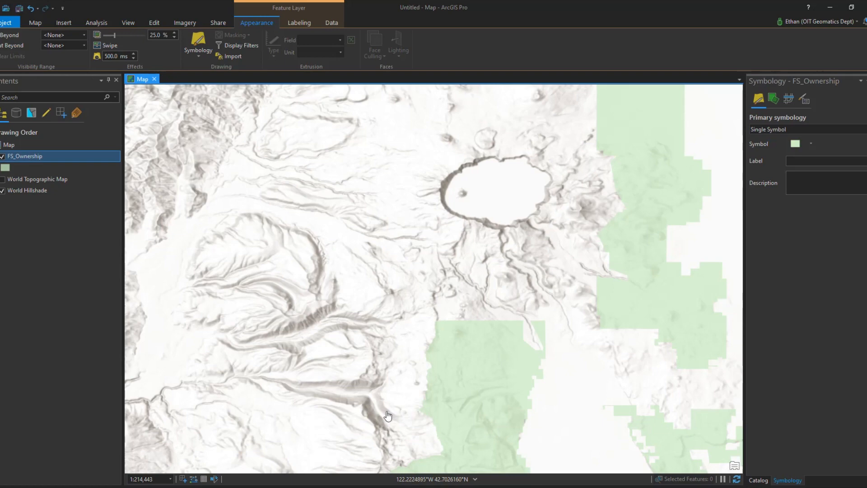
left_click_drag(556, 427, 574, 325)
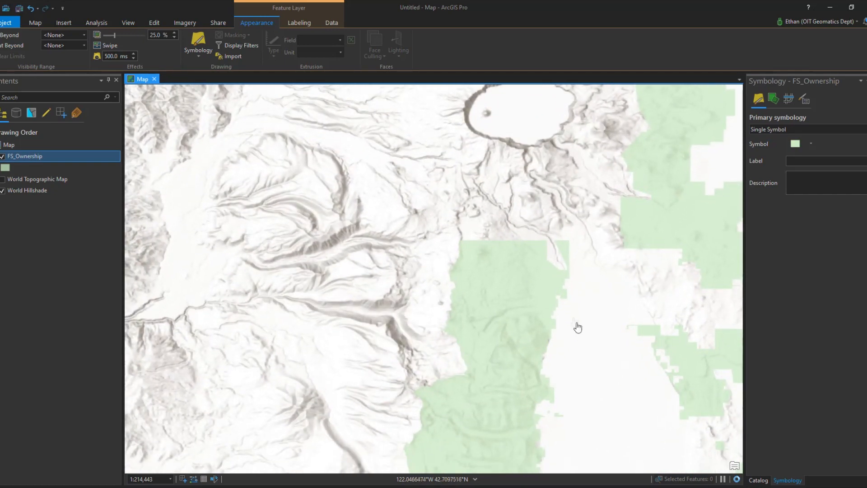
left_click_drag(596, 366, 544, 439)
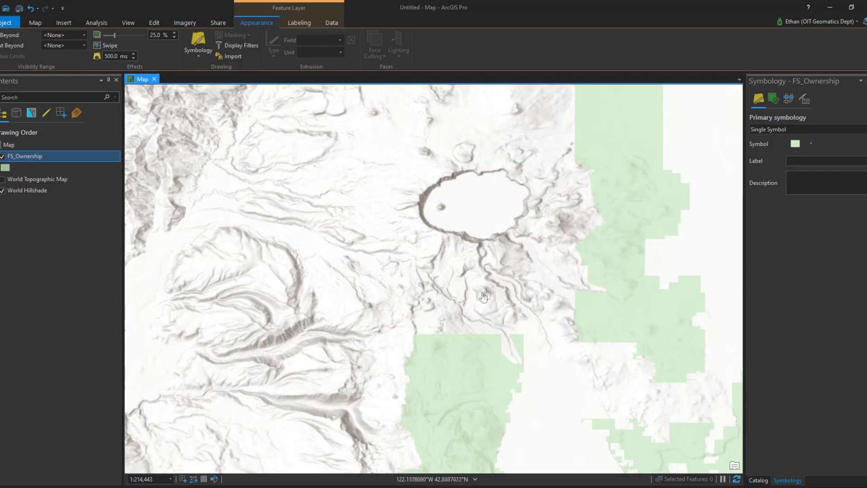
left_click_drag(486, 291, 409, 349)
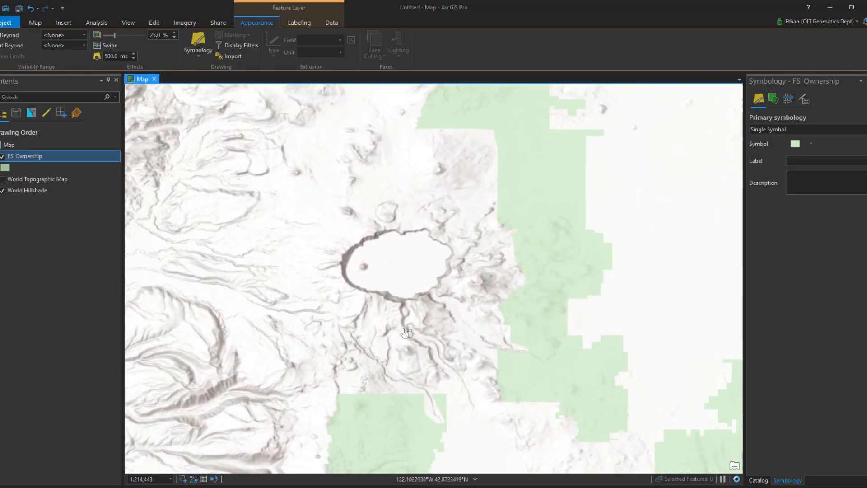
scroll(412, 332, "down", 3)
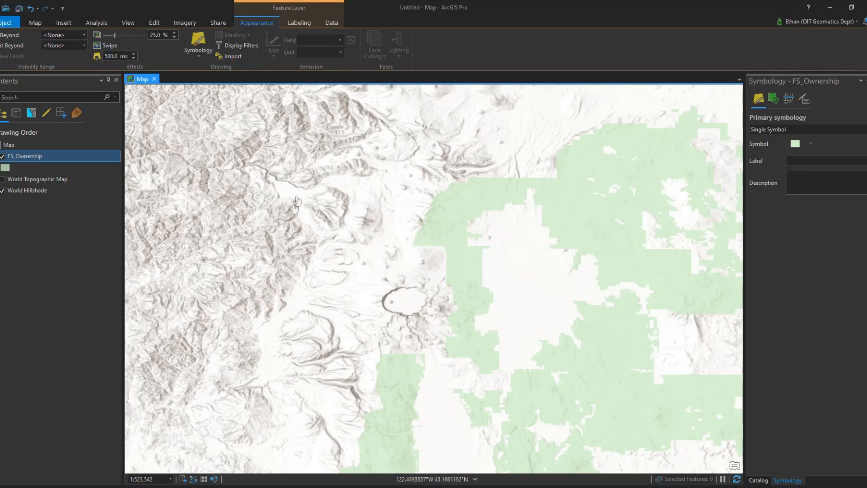
left_click_drag(396, 280, 406, 272)
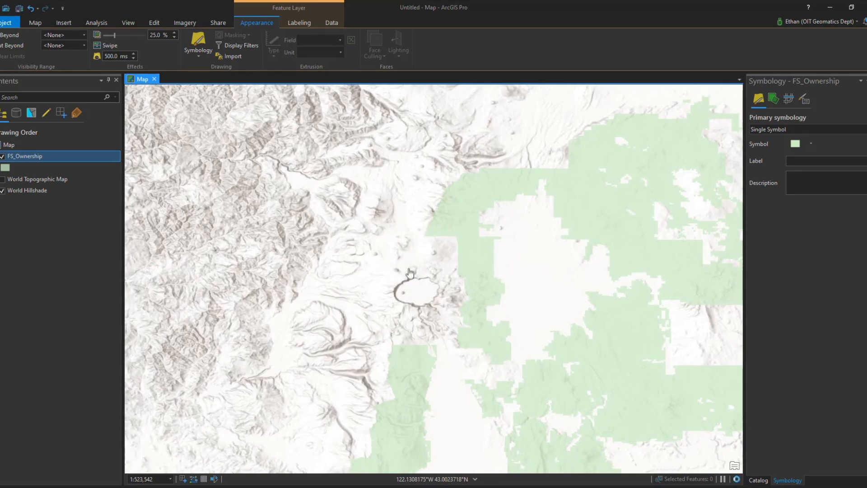
scroll(465, 257, "up", 3)
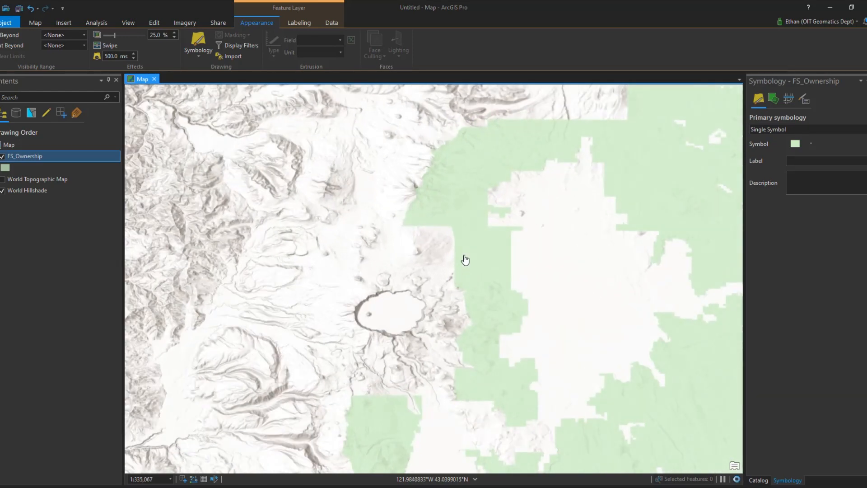
left_click_drag(442, 252, 461, 210)
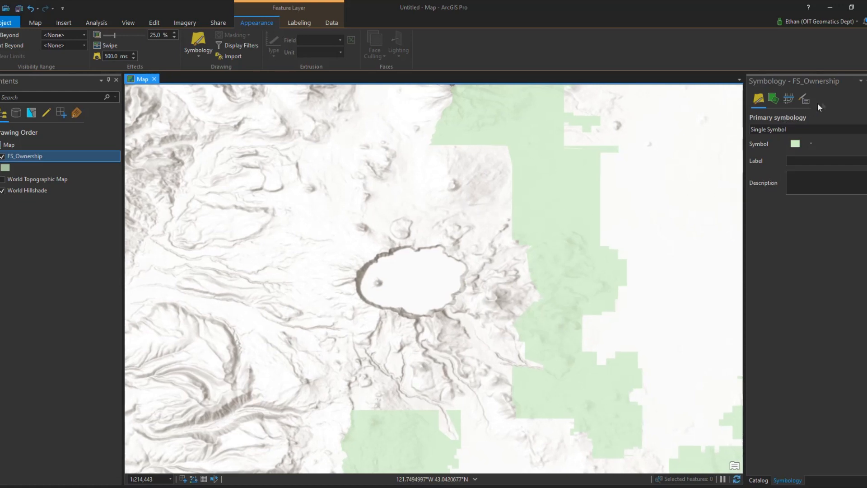
In the Catalog, create a new file geodatabase named Other_Ownership in the DATA folder.
left_click(866, 81)
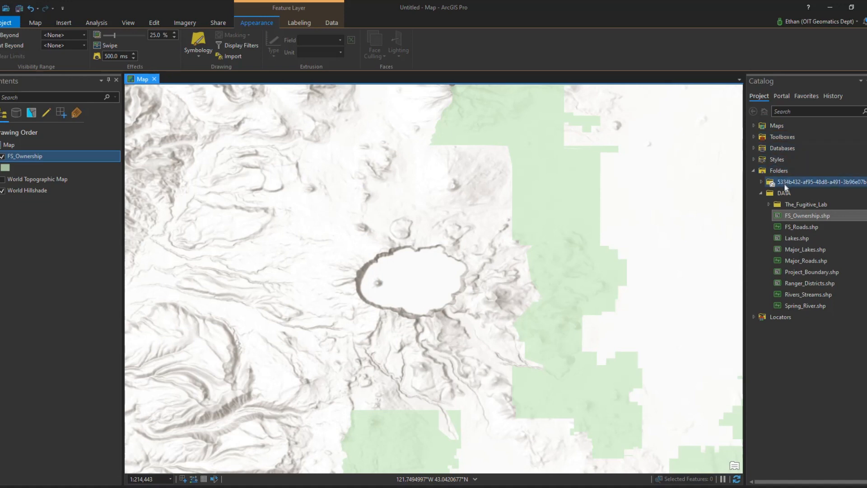
mouse_move(781, 192)
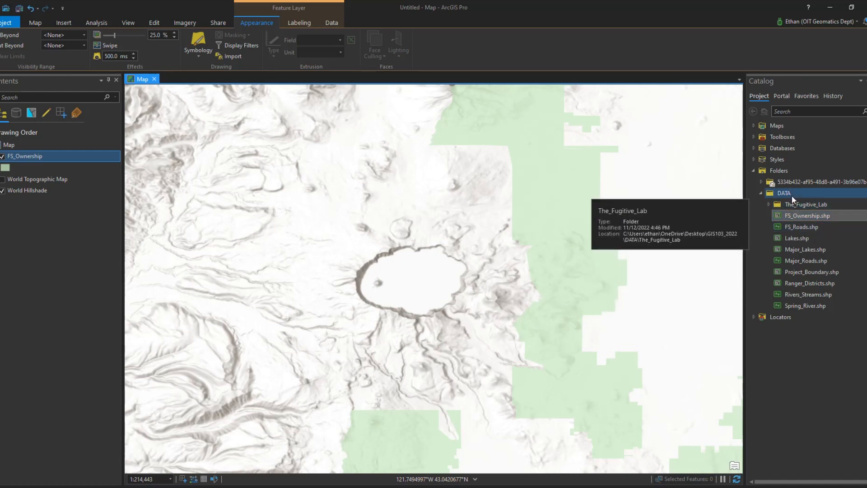
right_click(795, 194)
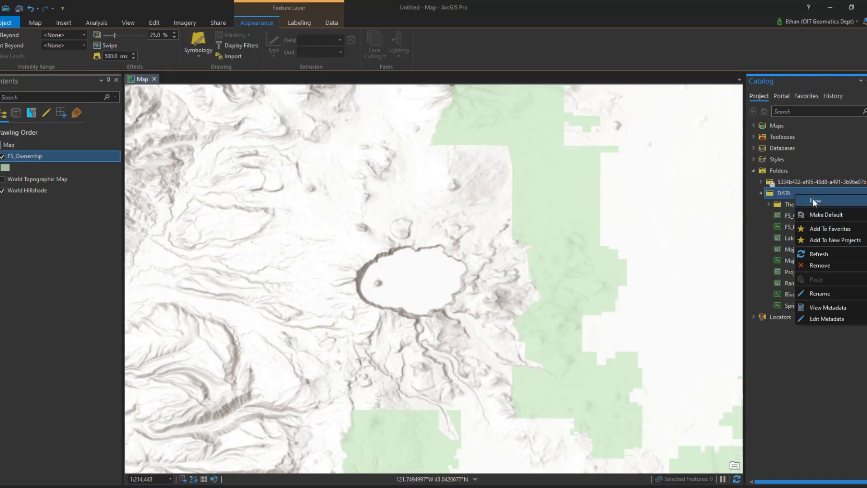
mouse_move(809, 199)
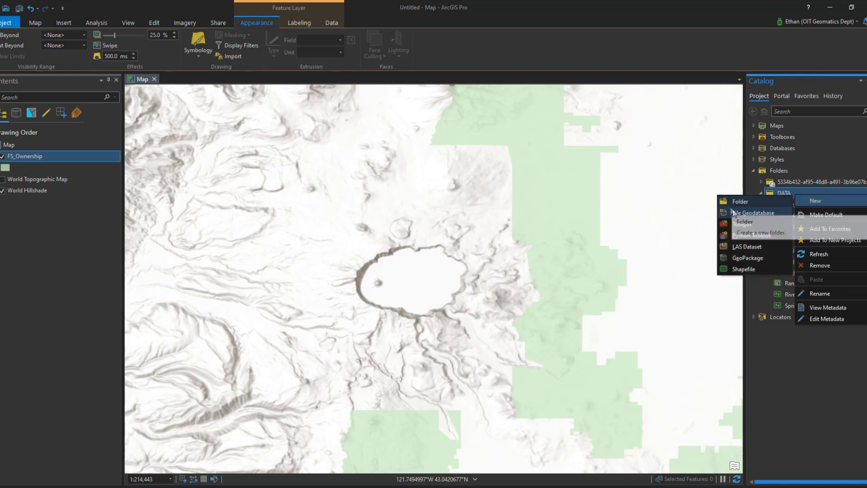
left_click(760, 210)
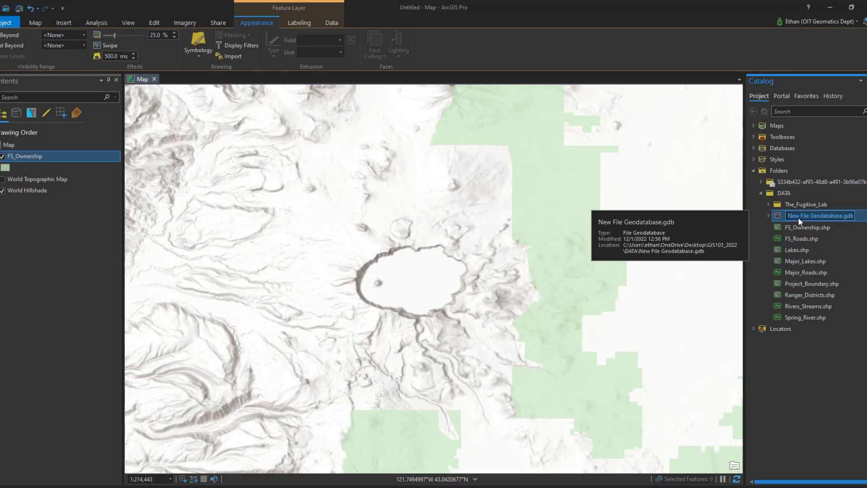
type("Other_Ownership")
left_click(797, 226)
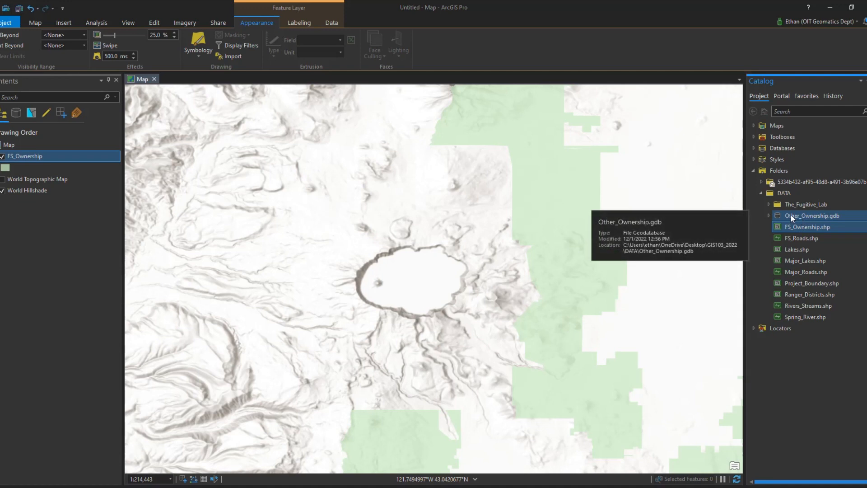
Start a new feature class in Other_Ownership.gdb and name it Other_Ownership.
left_click(792, 215)
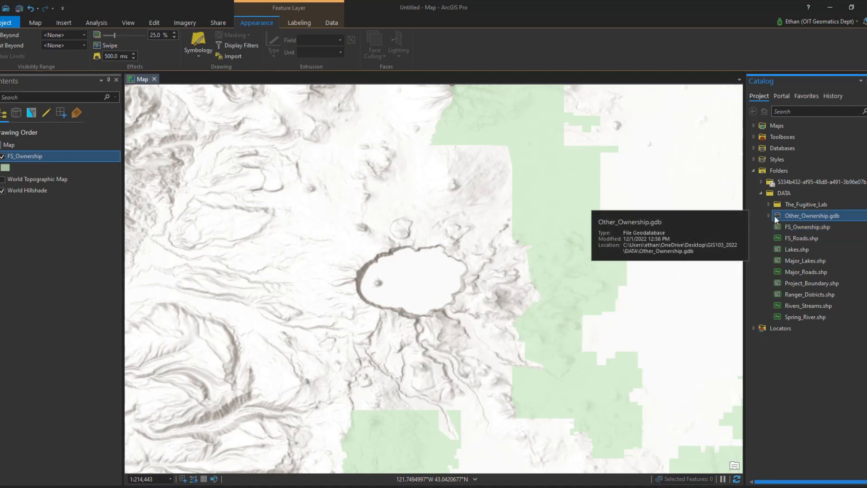
left_click(768, 216)
right_click(795, 215)
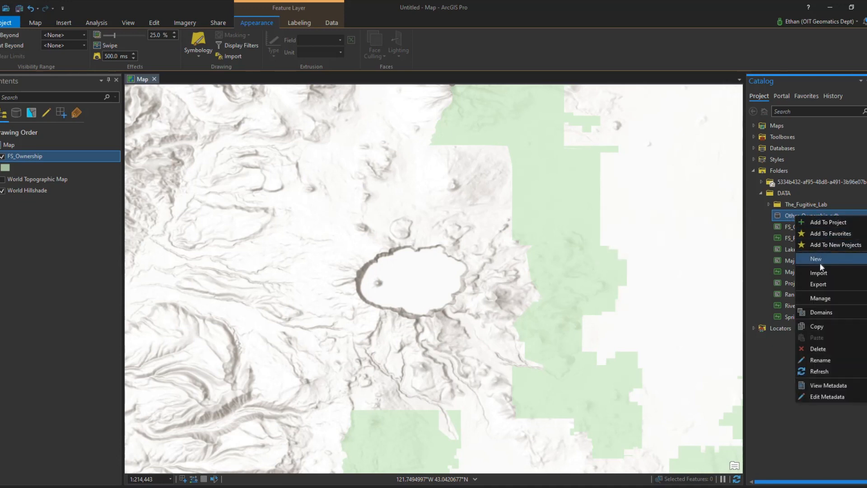
mouse_move(820, 261)
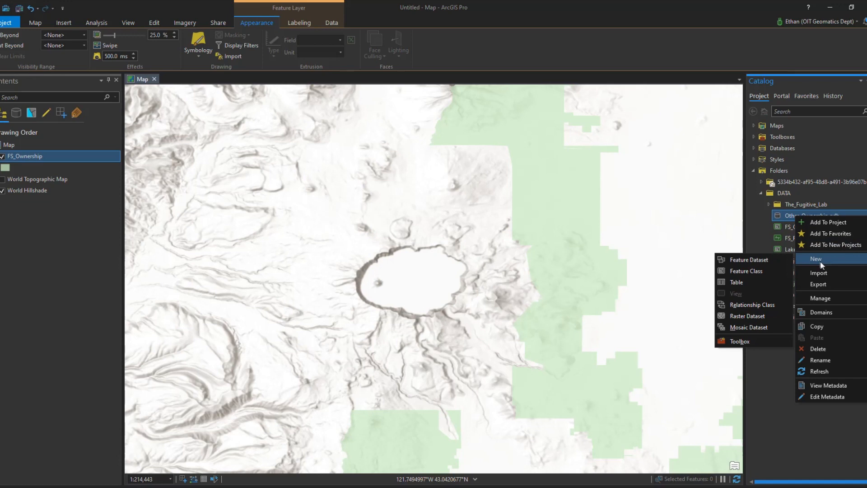
left_click(744, 270)
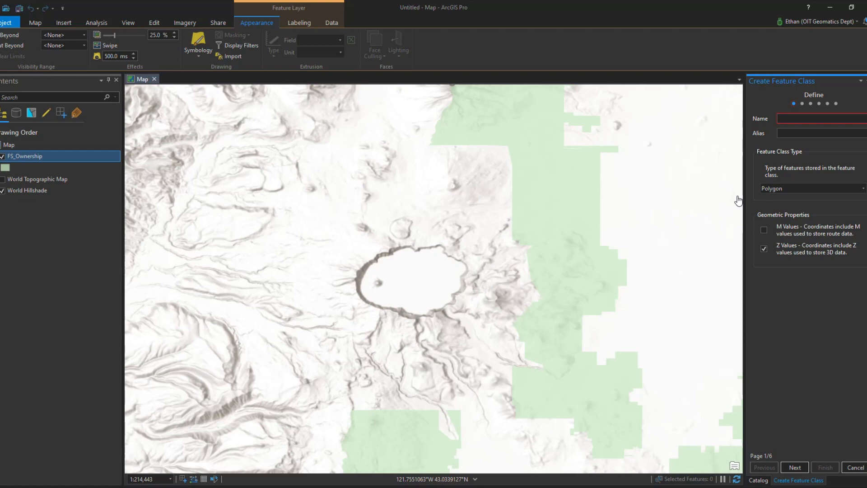
left_click(782, 118)
type("Other_Ownership")
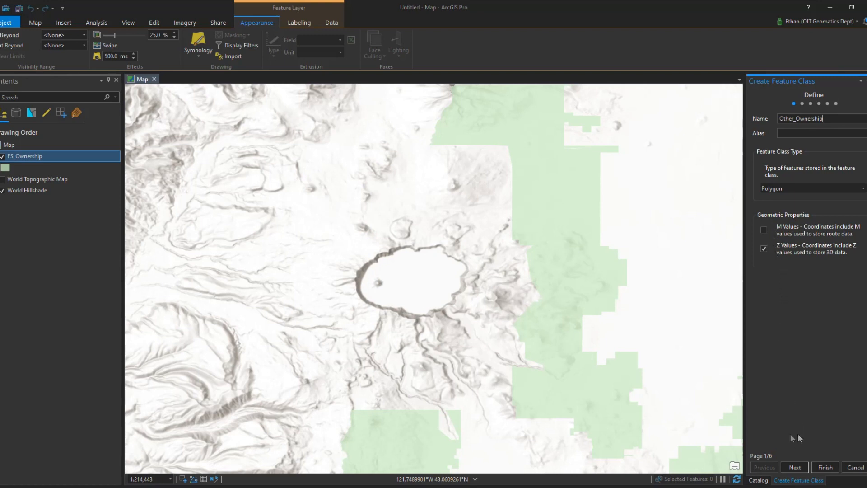
Step through the remaining wizard pages with default settings and finish creating the polygon feature class.
left_click(801, 465)
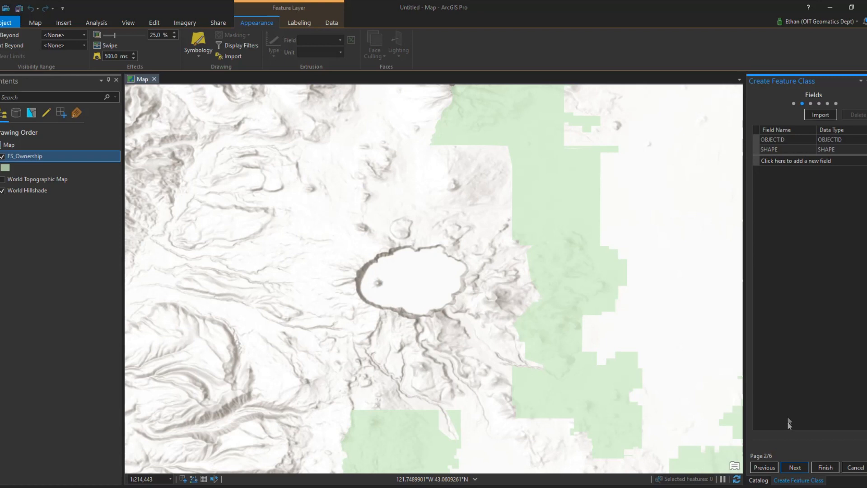
left_click(802, 467)
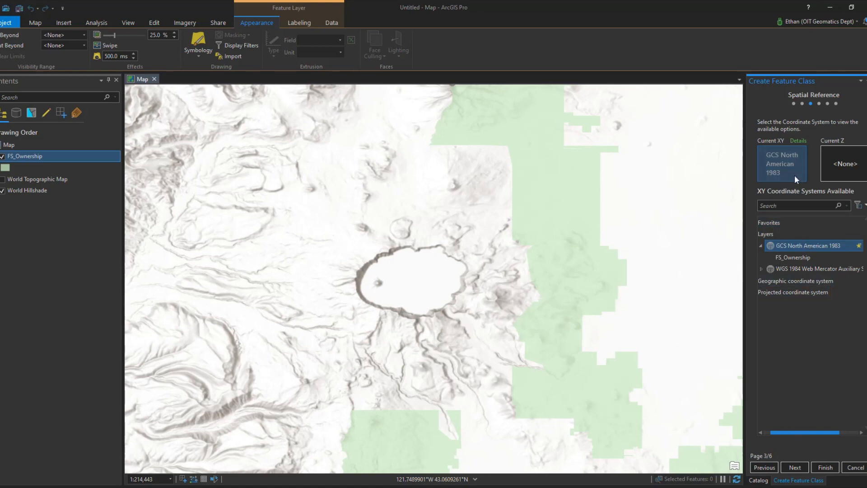
left_click(802, 470)
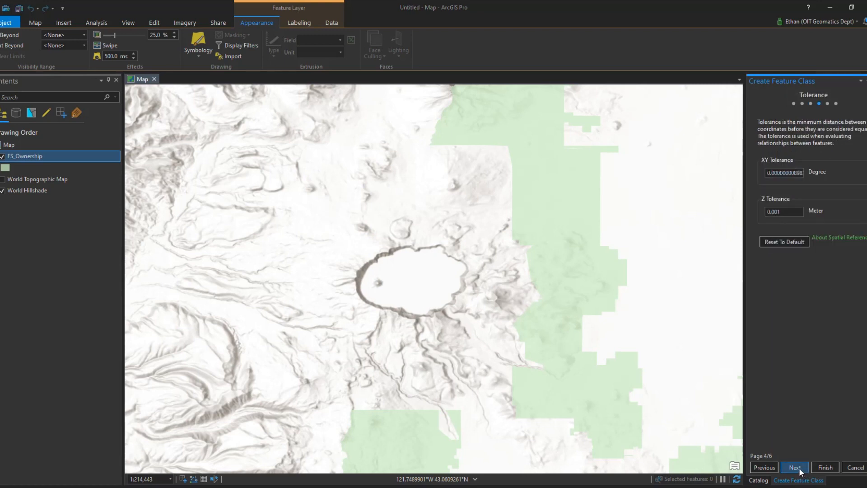
left_click(799, 467)
left_click(799, 467)
left_click(823, 468)
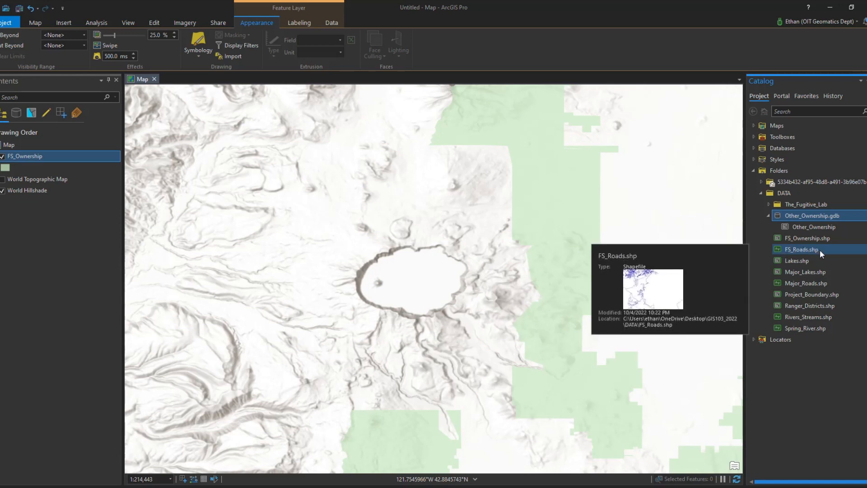
Add the Other_Ownership feature class to the current map and open the Create Features pane.
right_click(814, 226)
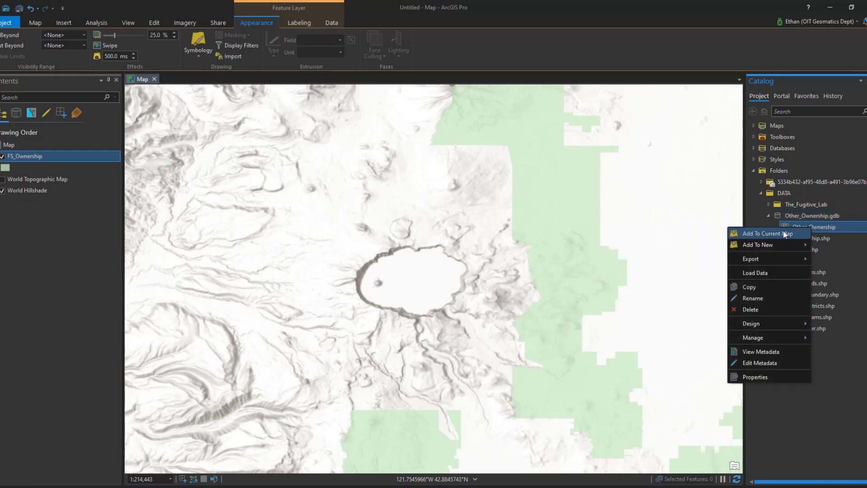
left_click(762, 232)
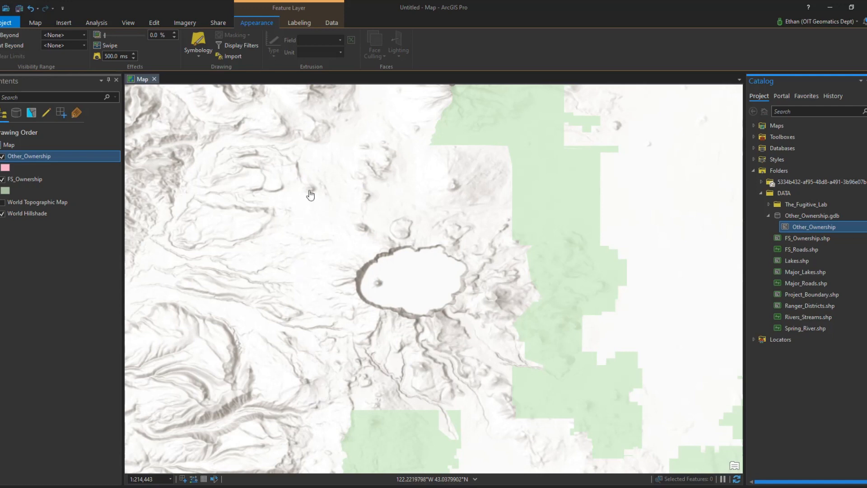
left_click(153, 24)
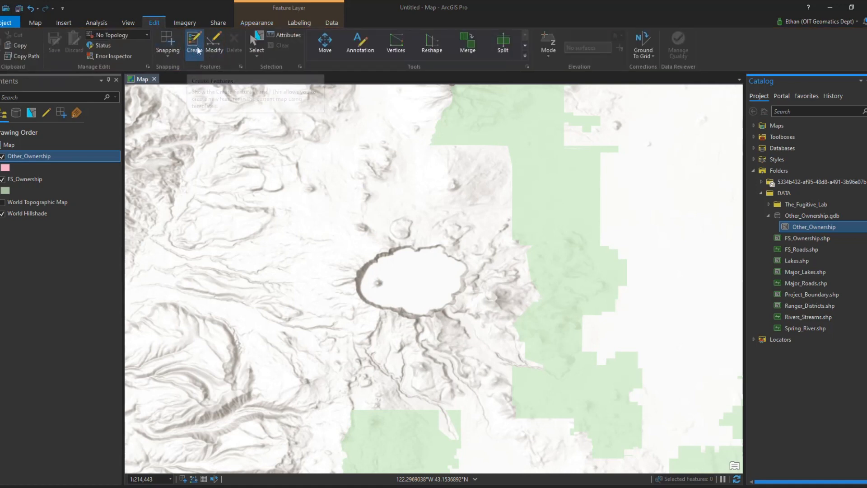
left_click(193, 51)
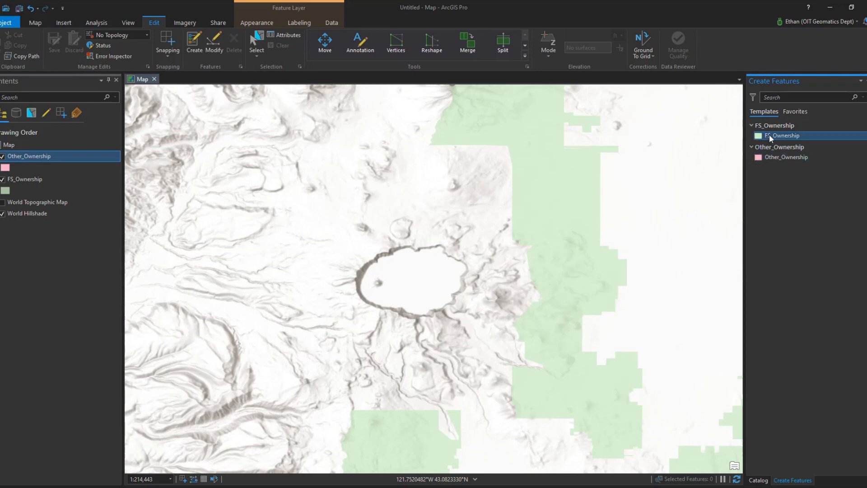
Draw a rectangle polygon covering the entire map view with the Other_Ownership template and save the edits.
left_click(782, 159)
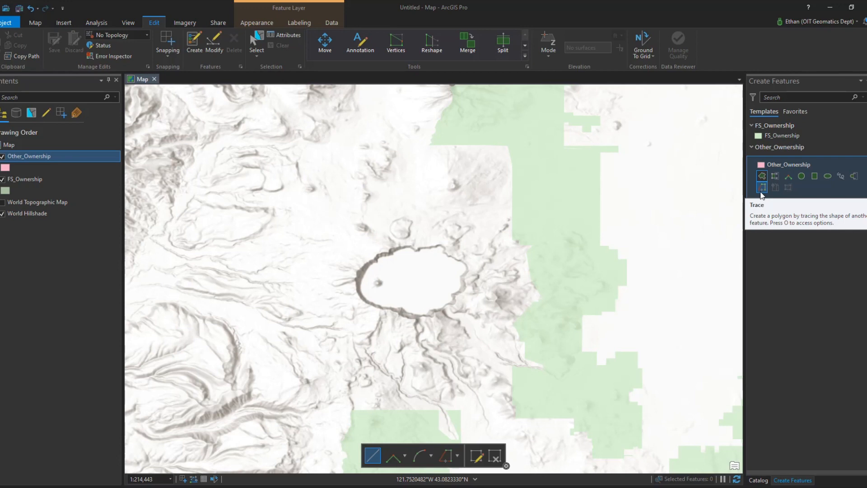
left_click(814, 177)
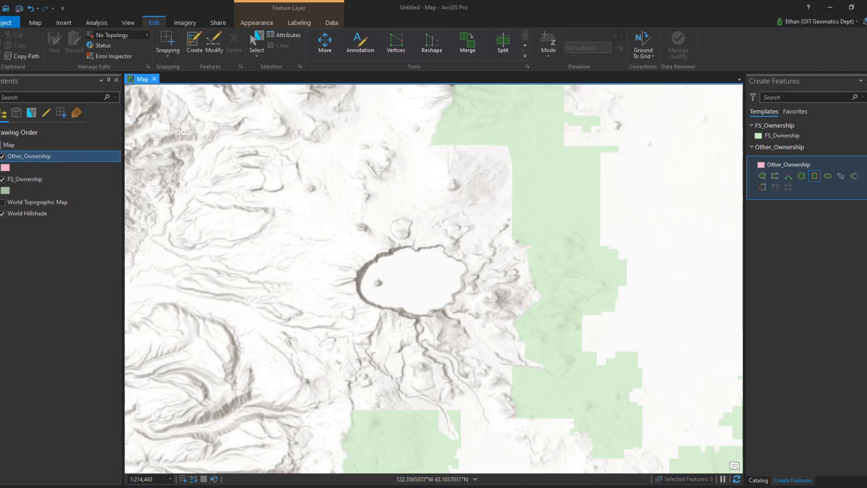
left_click(126, 84)
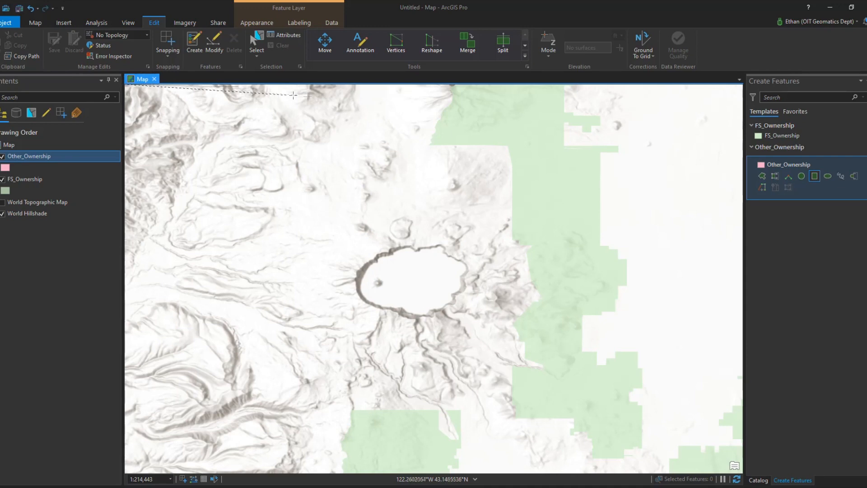
left_click(741, 85)
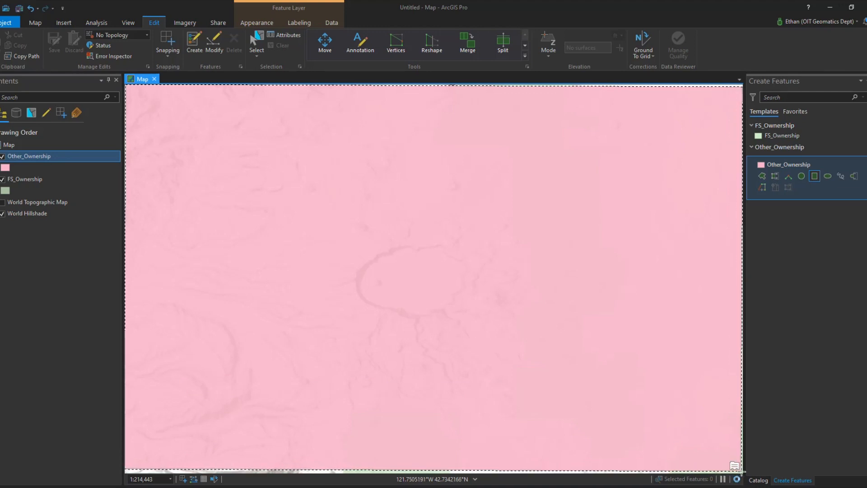
left_click(742, 471)
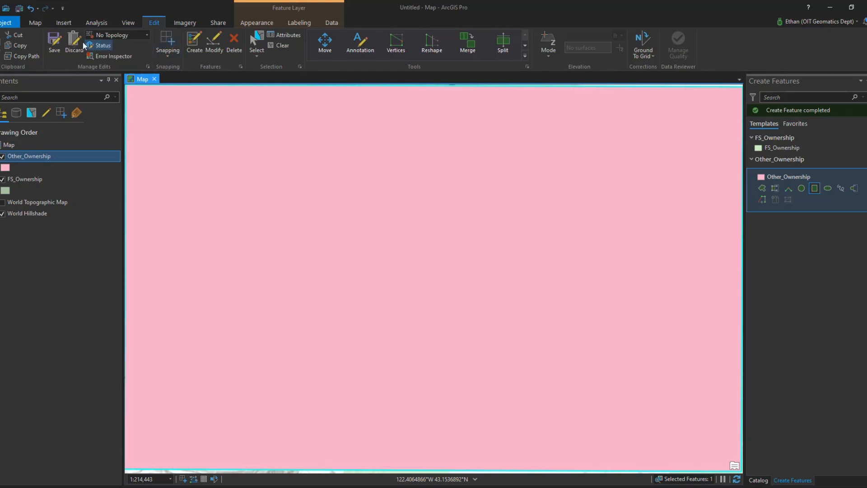
left_click(54, 47)
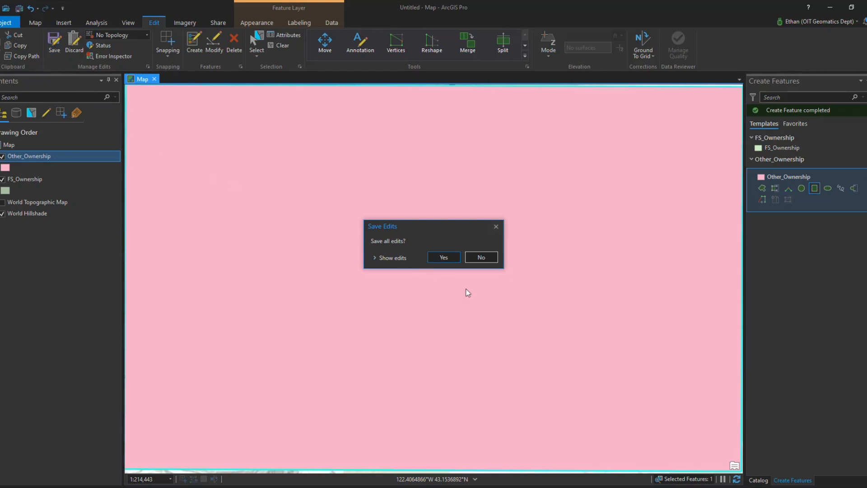
left_click(443, 257)
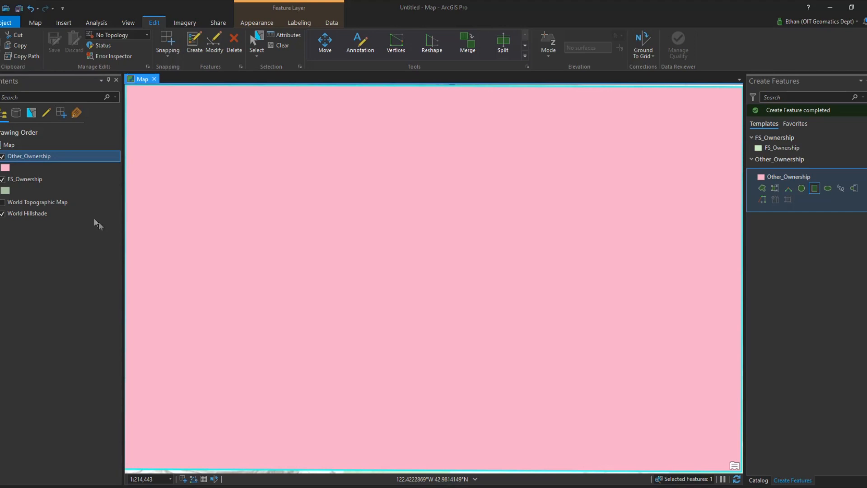
Move the Other_Ownership layer below FS_Ownership in the drawing order.
left_click(20, 179)
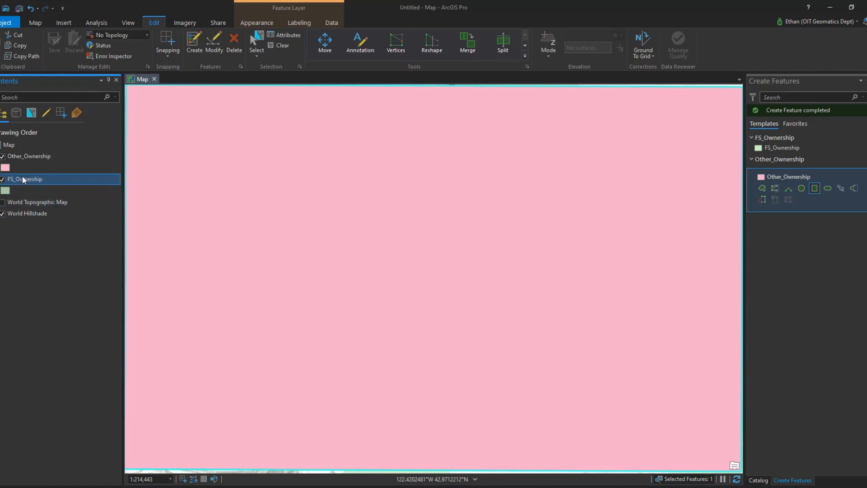
left_click_drag(18, 156, 20, 194)
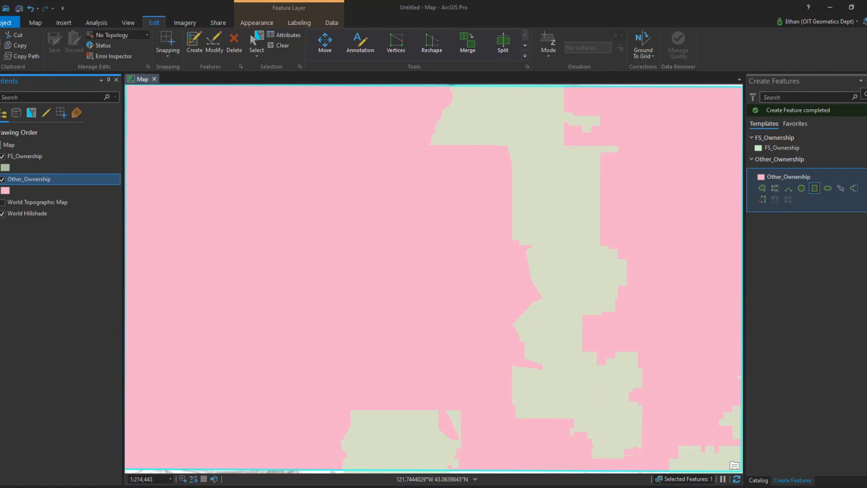
left_click(866, 81)
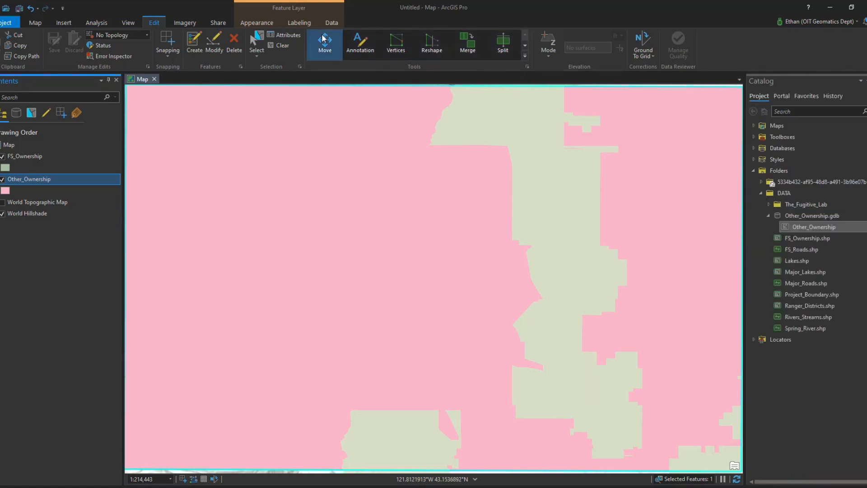
Search the geoprocessing tools for erase and open the Erase tool.
left_click(96, 23)
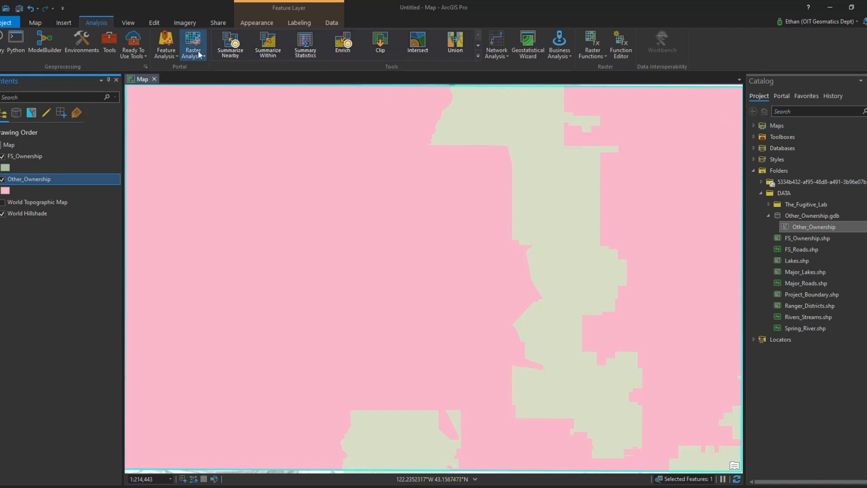
left_click(109, 43)
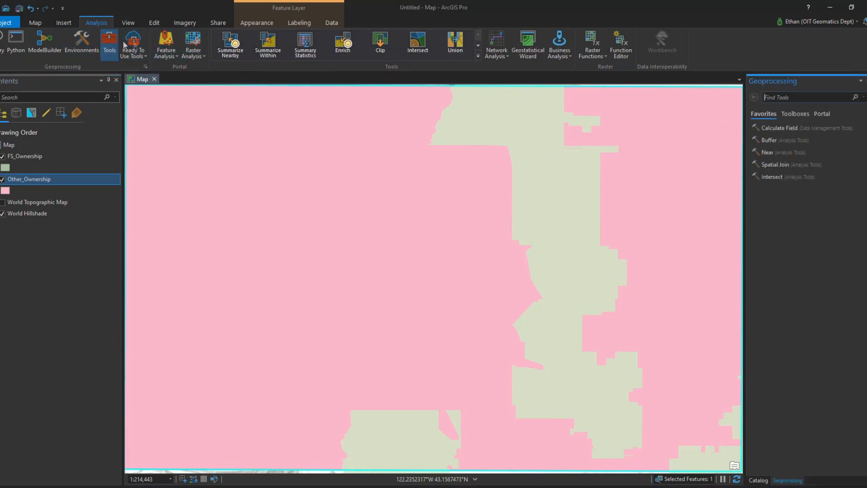
left_click(775, 96)
type("erase")
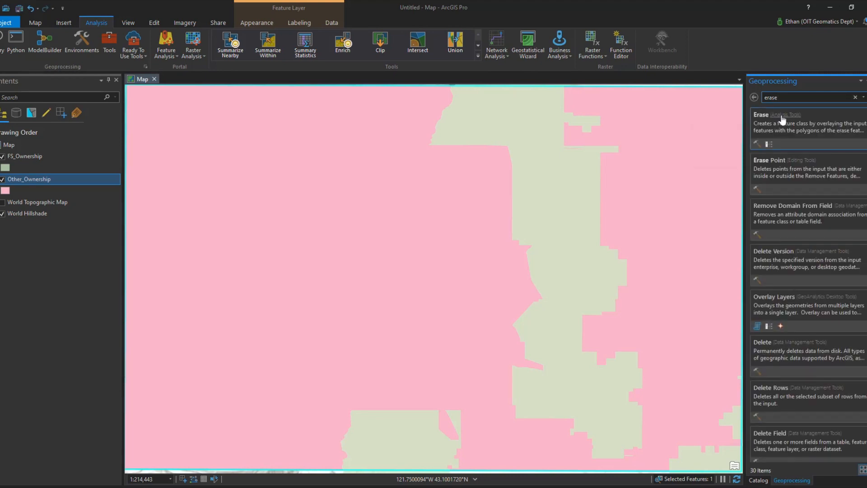
left_click(762, 113)
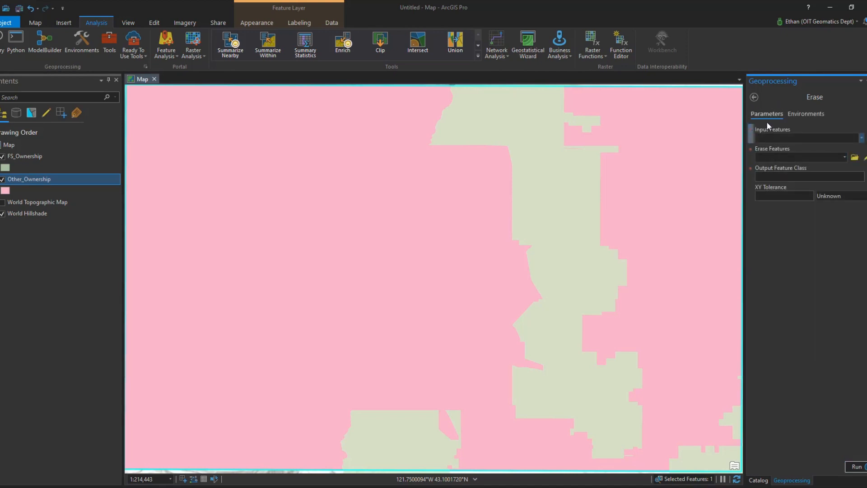
Set Other_Ownership as the input features and FS_Ownership as the erase features.
left_click(860, 139)
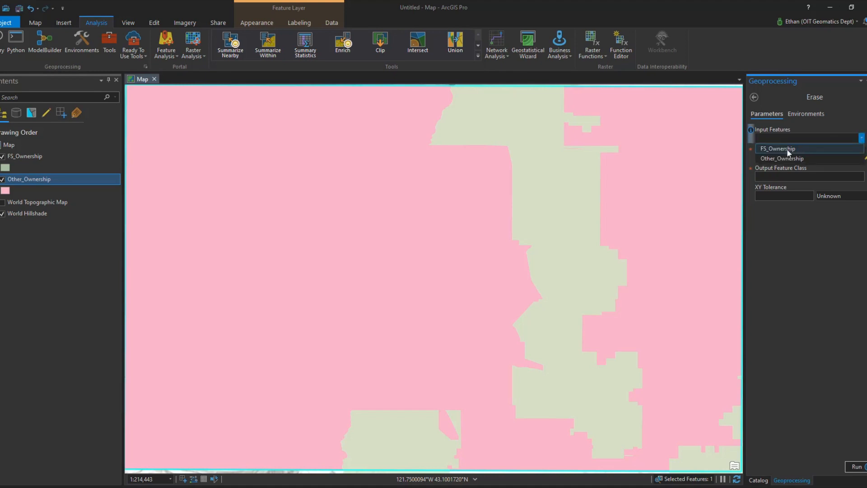
left_click(776, 158)
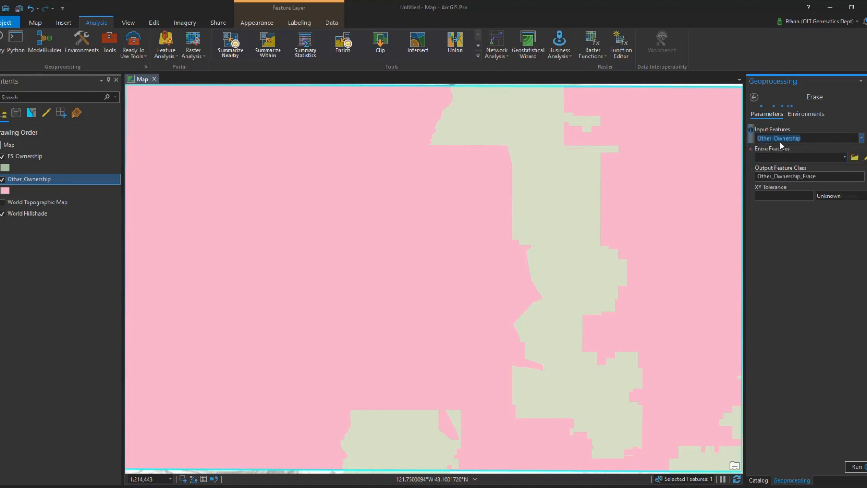
left_click(843, 157)
left_click(773, 170)
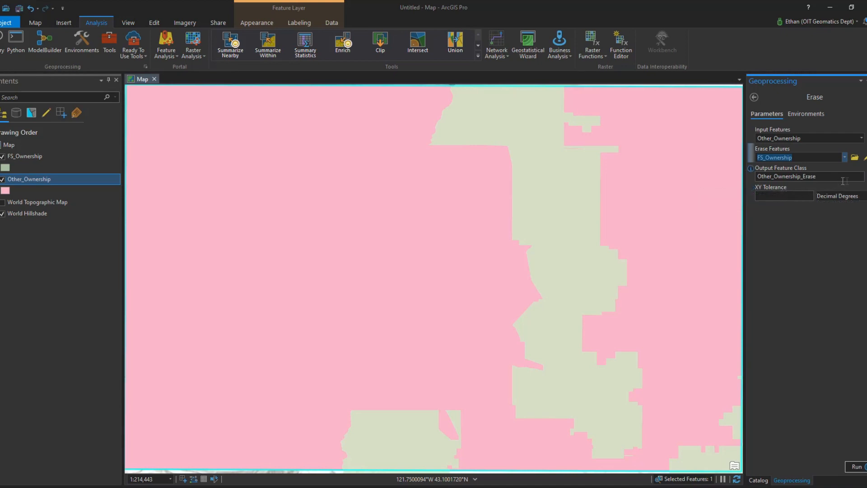
Save the output as Other_Ownership_Final in Other_Ownership.gdb in the DATA folder and run the Erase tool.
left_click(866, 177)
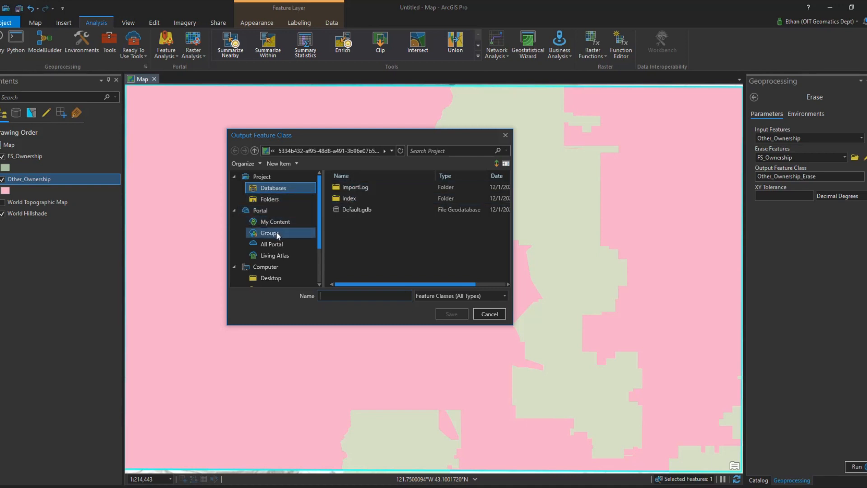
left_click(271, 278)
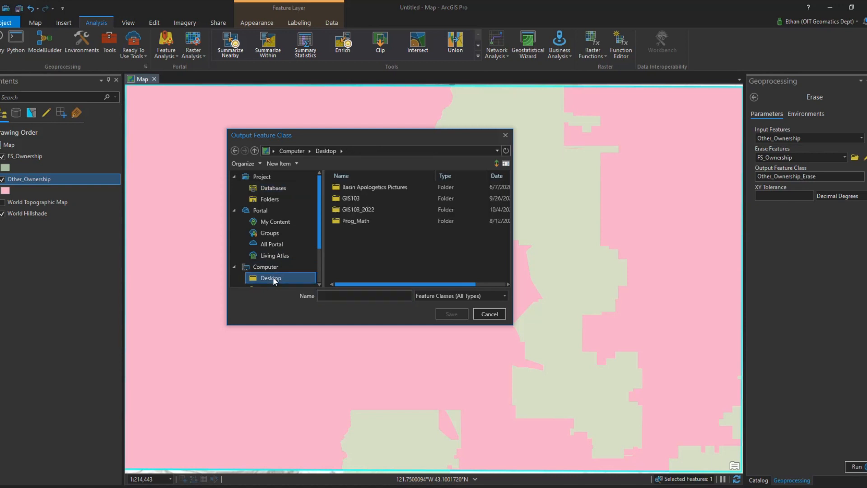
left_click(368, 209)
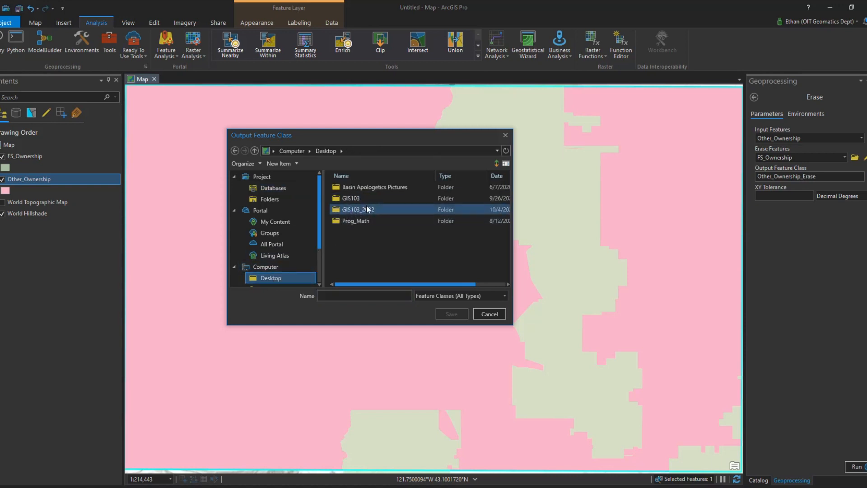
double_click(368, 210)
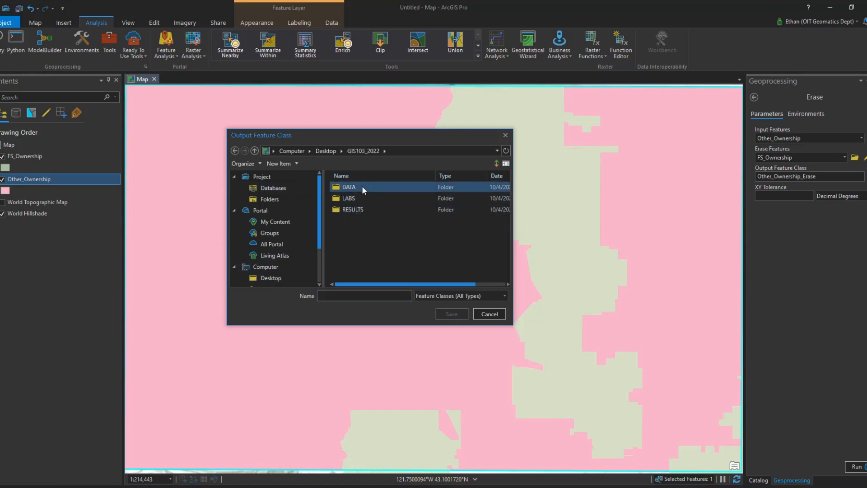
double_click(363, 186)
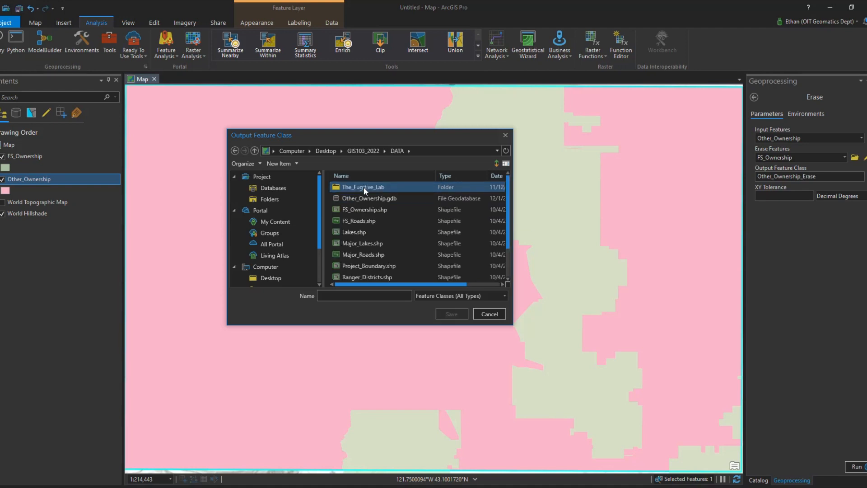
left_click(358, 194)
double_click(359, 197)
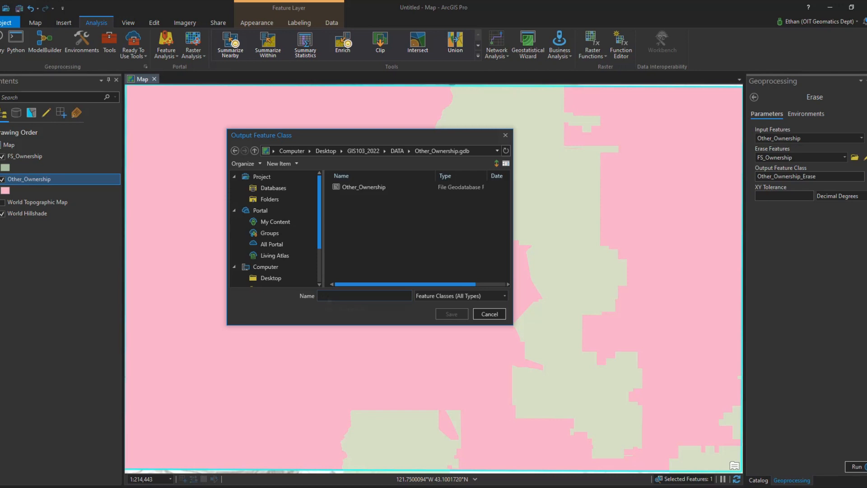
type("Other_Ownership_Final")
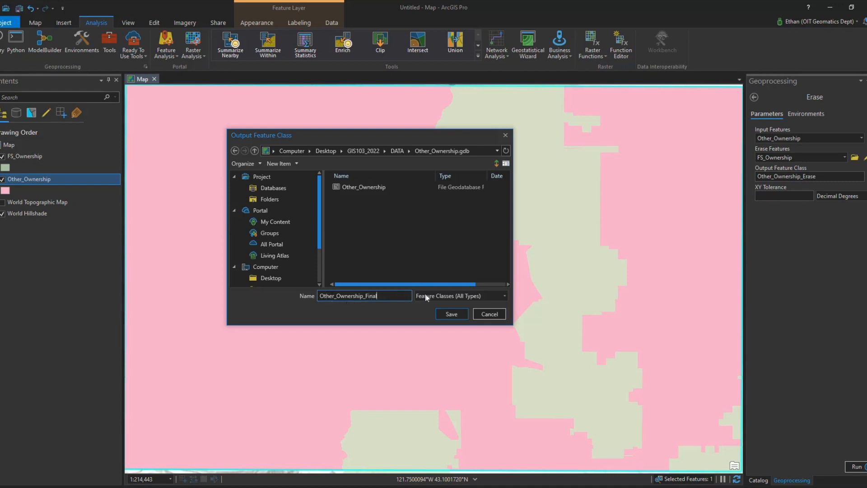
left_click(452, 314)
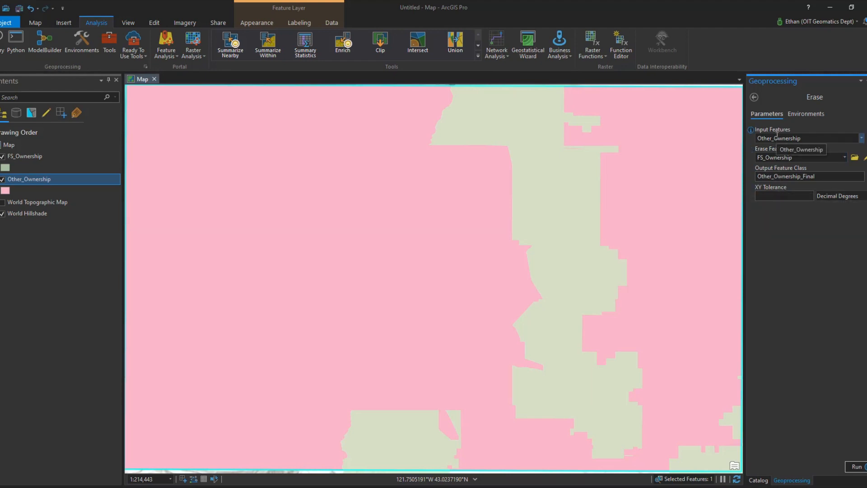
left_click(856, 466)
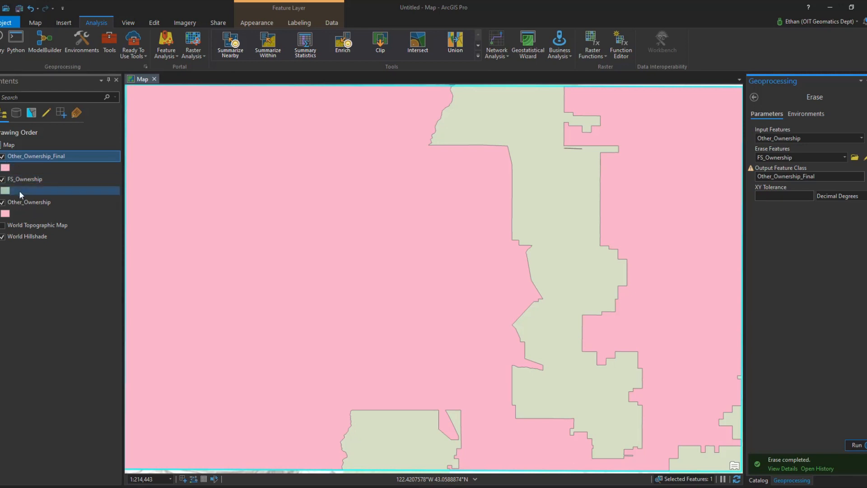
Hide the original Other_Ownership layer and set Other_Ownership_Final's transparency to 25%.
left_click(2, 203)
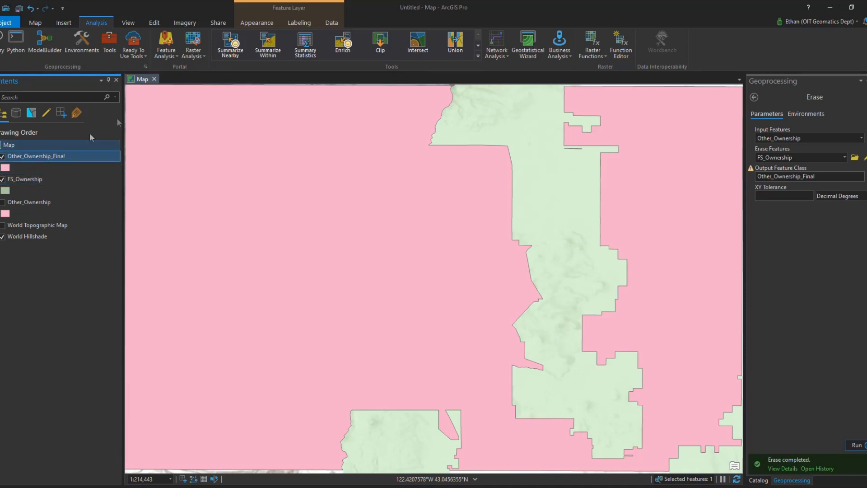
left_click(280, 9)
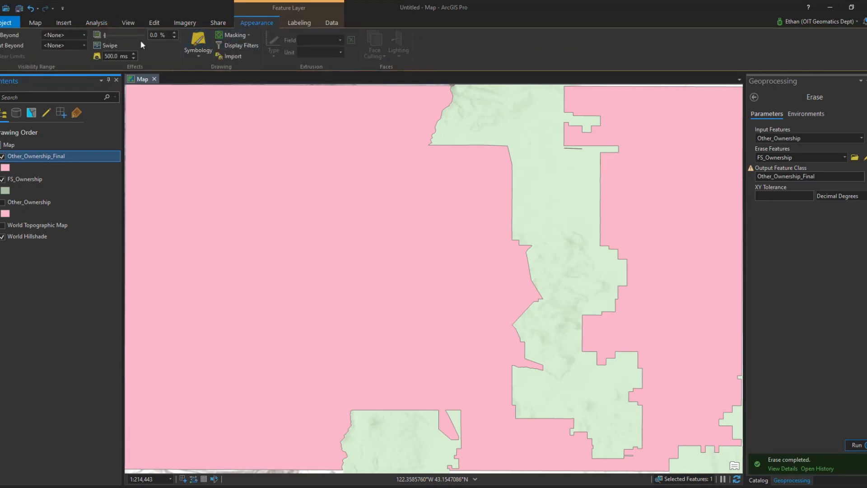
left_click_drag(166, 34, 150, 34)
type("25")
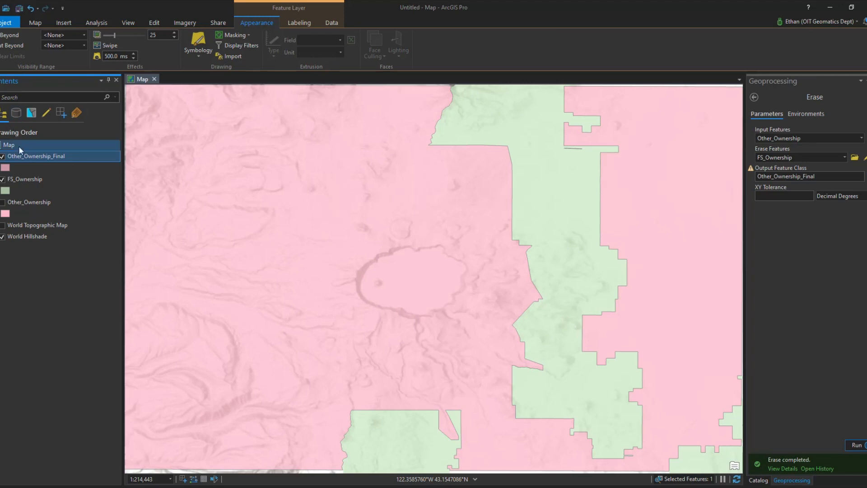
Set the outline color of the Other_Ownership_Final symbol to white and apply it.
left_click(9, 169)
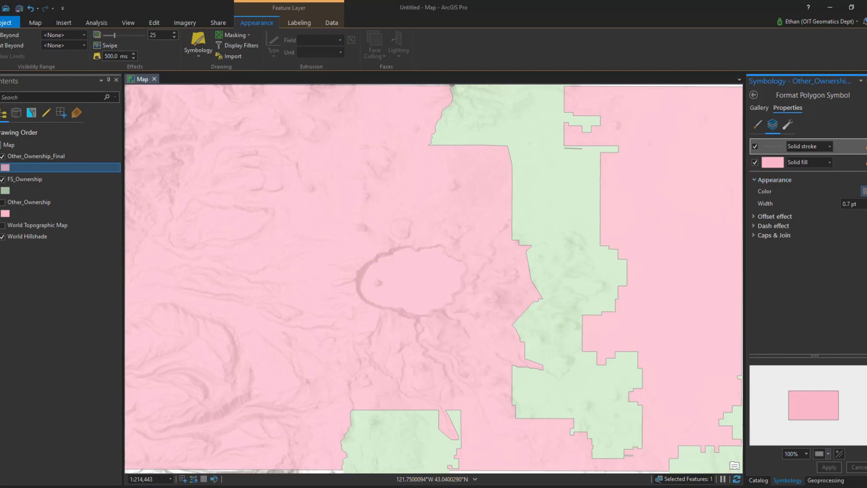
left_click(863, 191)
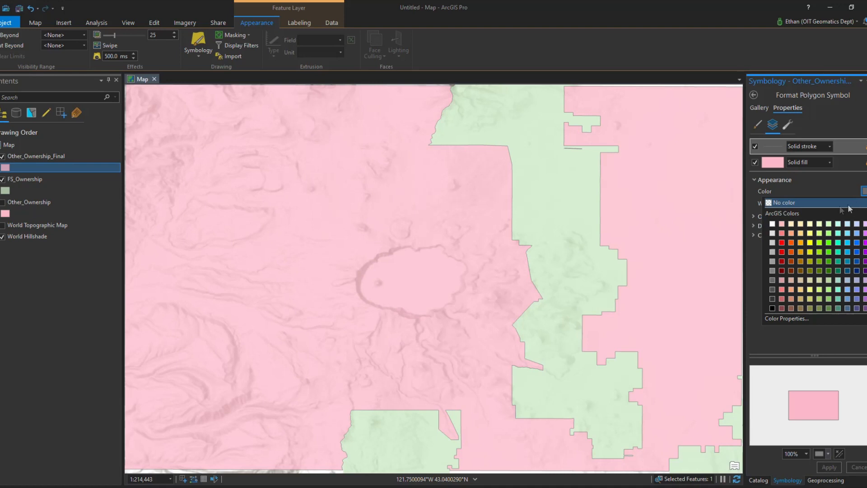
left_click(772, 224)
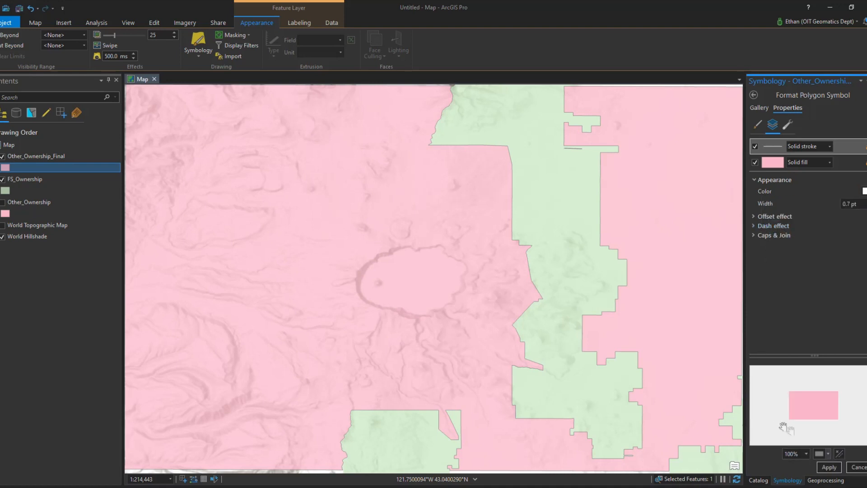
left_click(823, 467)
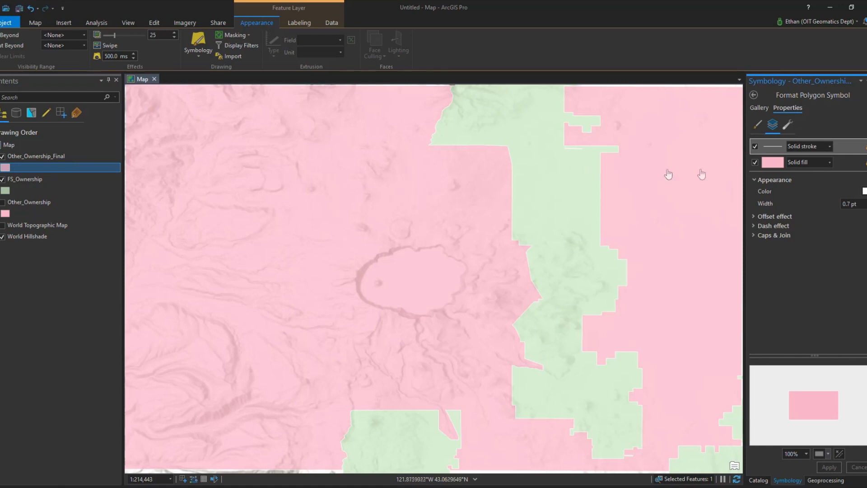
Set the fill color of the Other_Ownership_Final symbol to white and apply it.
left_click(779, 163)
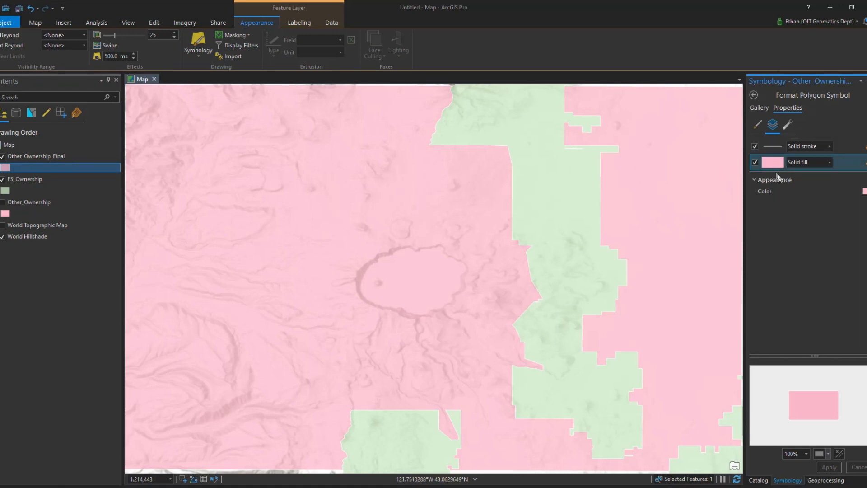
left_click(863, 191)
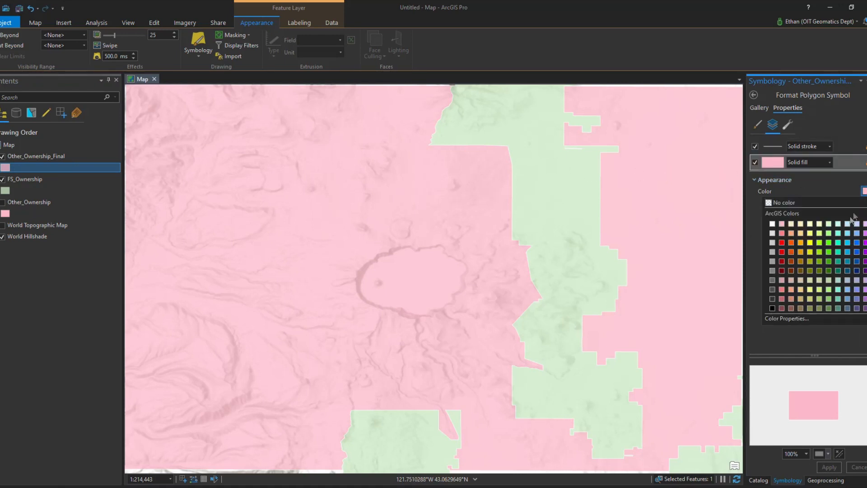
left_click(772, 224)
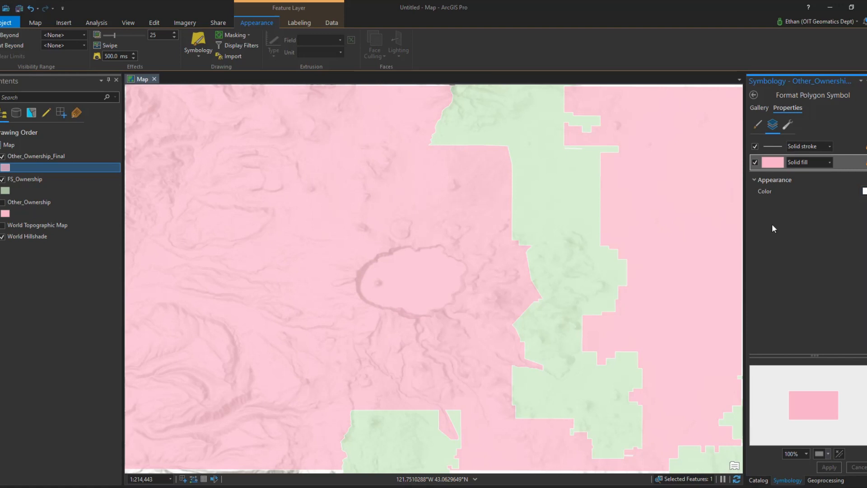
left_click(828, 467)
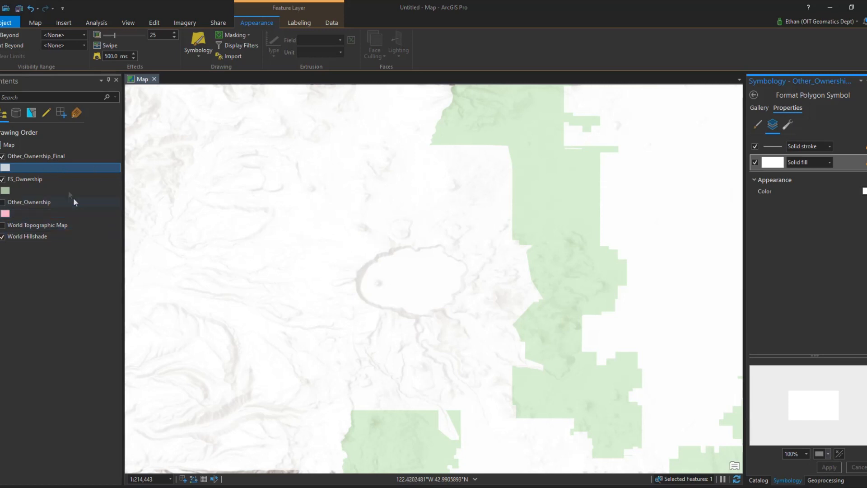
Hide the Other_Ownership_Final and FS_Ownership layers and switch the basemap to Dark Gray Canvas.
left_click(2, 157)
left_click(3, 179)
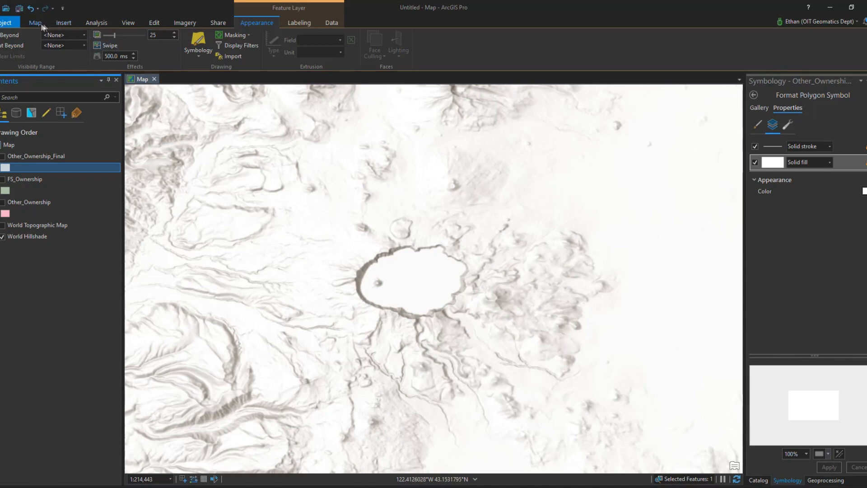
left_click(128, 22)
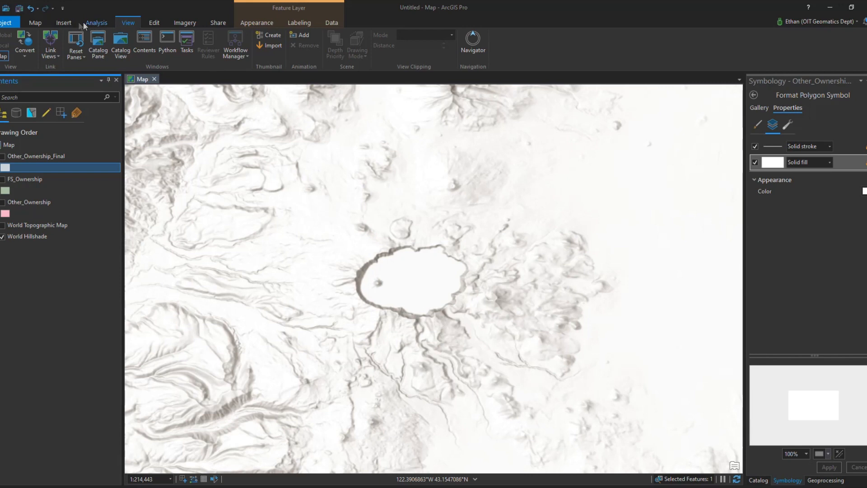
left_click(35, 23)
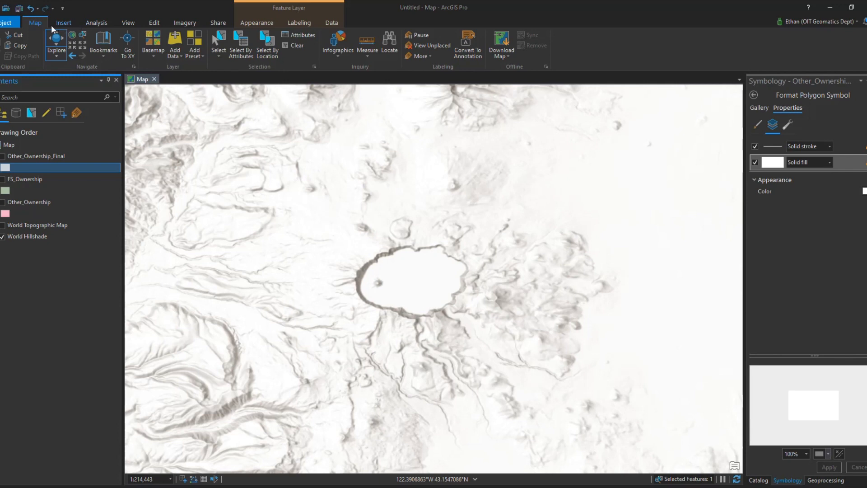
left_click(154, 55)
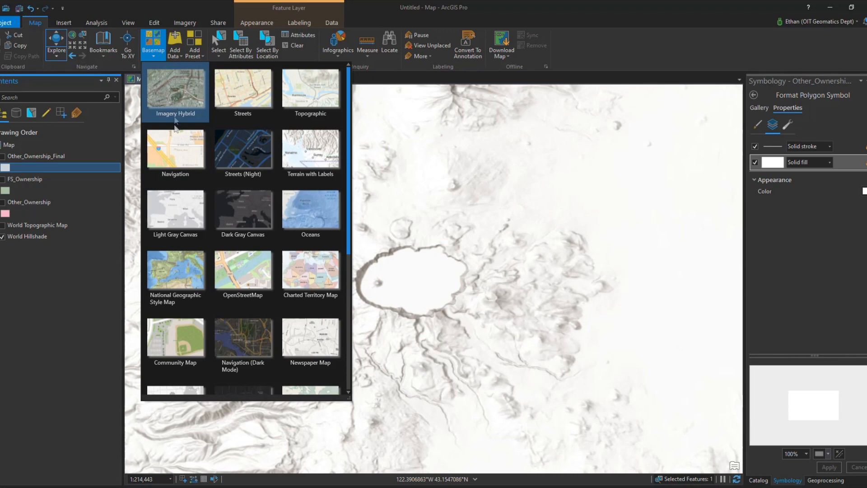
left_click(242, 210)
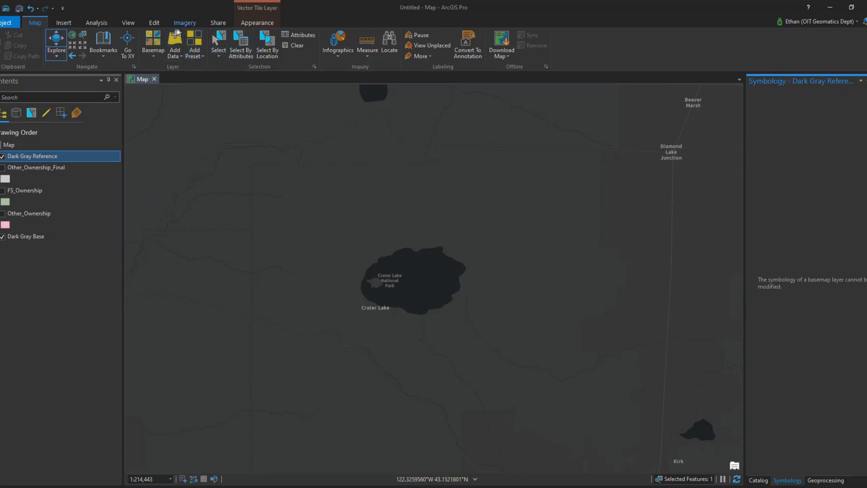
Open the Create Features pane and examine the available feature templates and editing status.
left_click(157, 25)
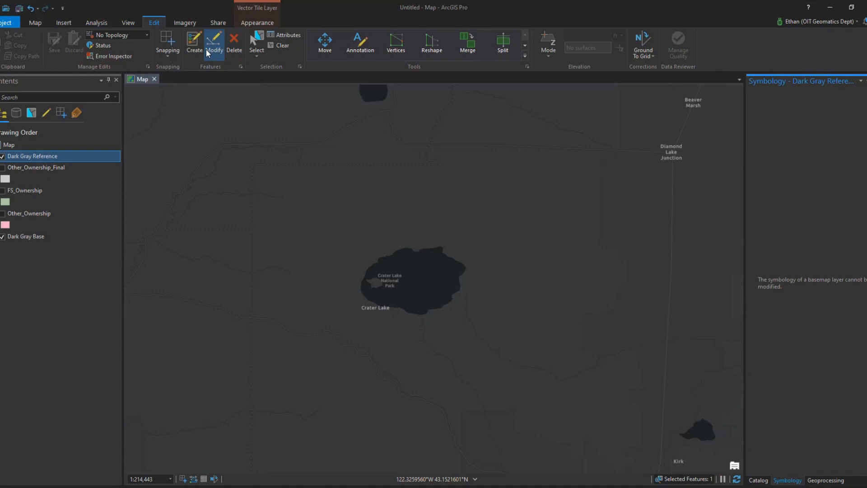
left_click(195, 45)
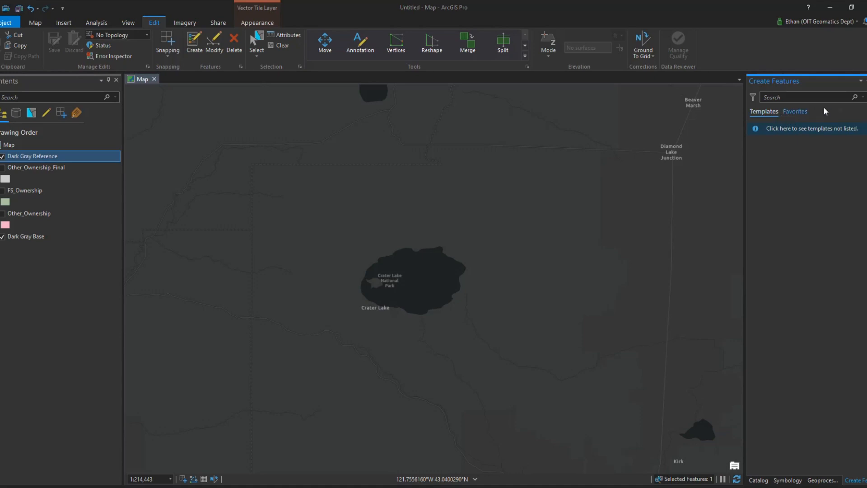
left_click(866, 81)
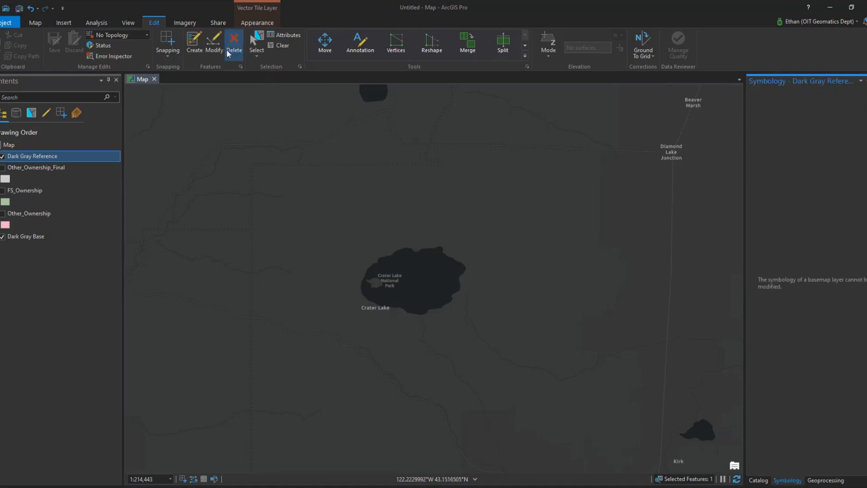
left_click(195, 45)
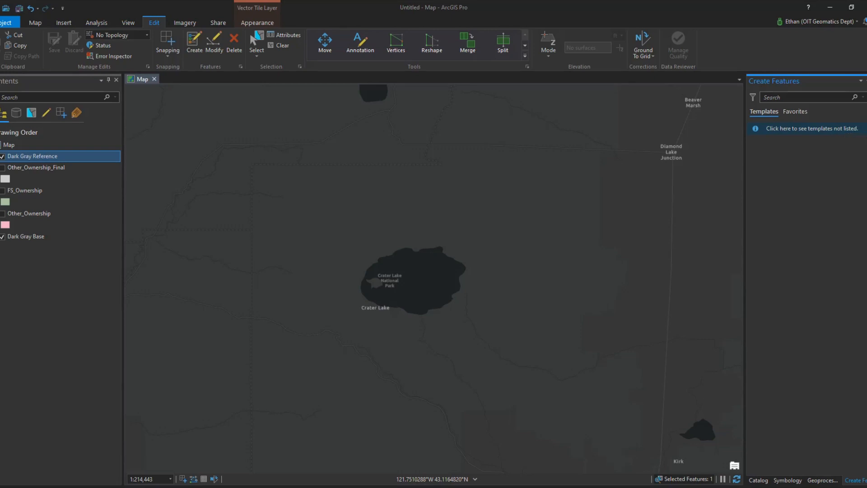
left_click(820, 130)
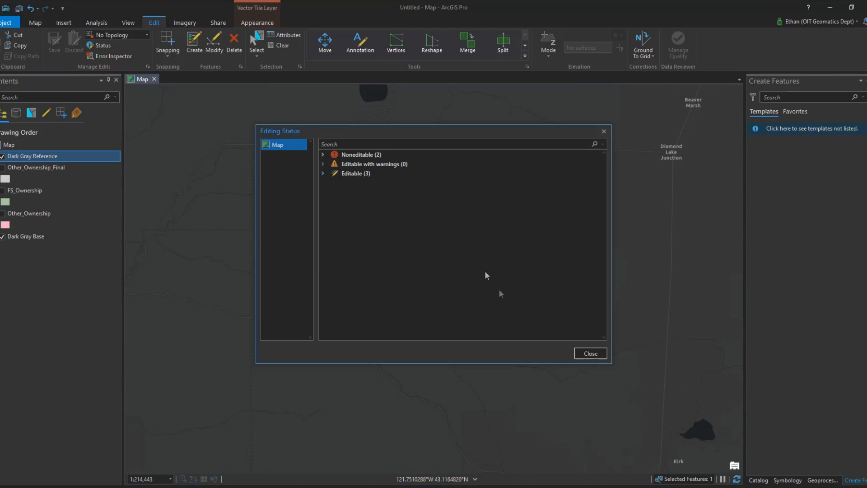
left_click(591, 354)
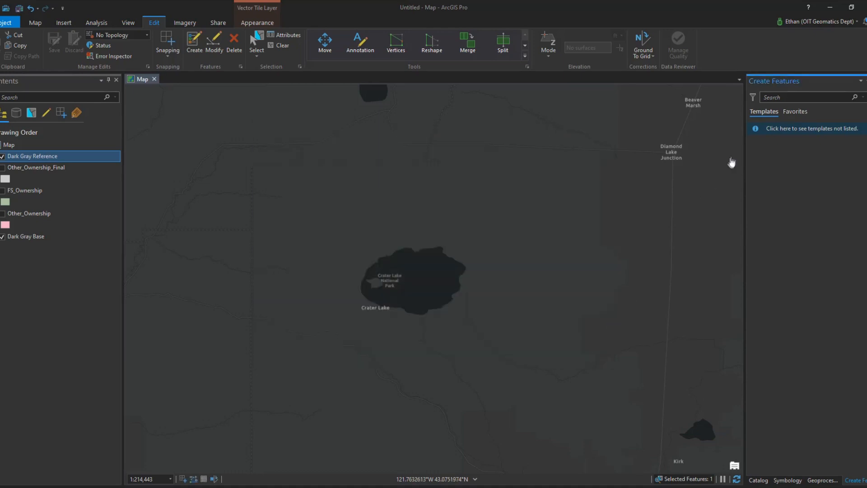
left_click(798, 111)
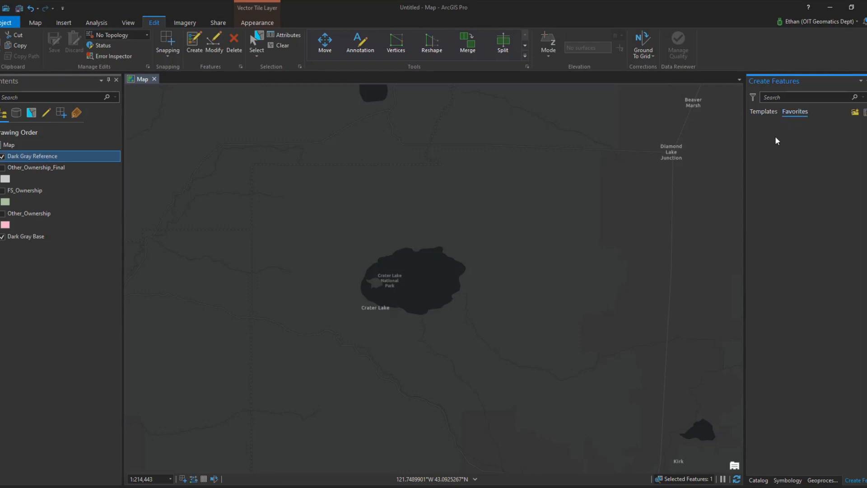
left_click(765, 112)
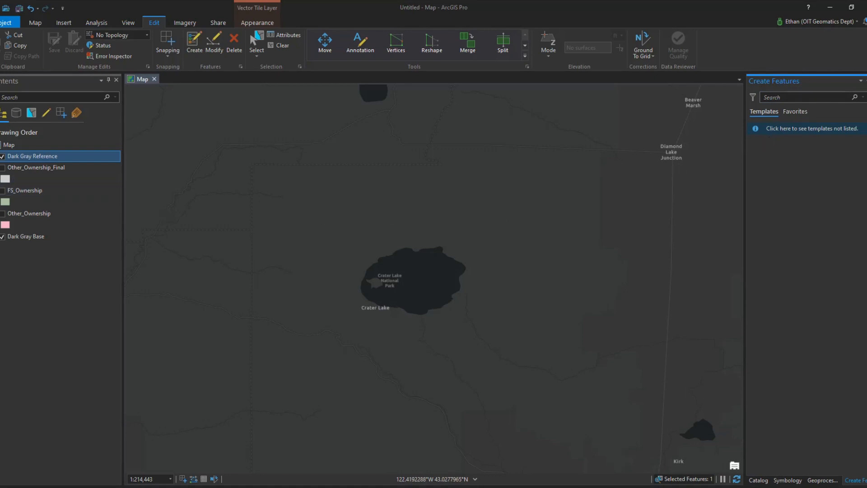
Turn Other_Ownership_Final back on and start the Polygon construction tool from its feature template.
left_click(25, 168)
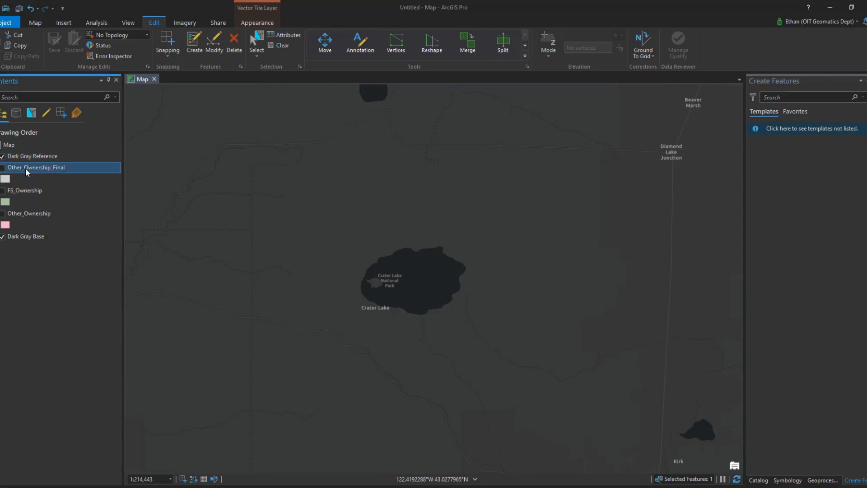
left_click(2, 168)
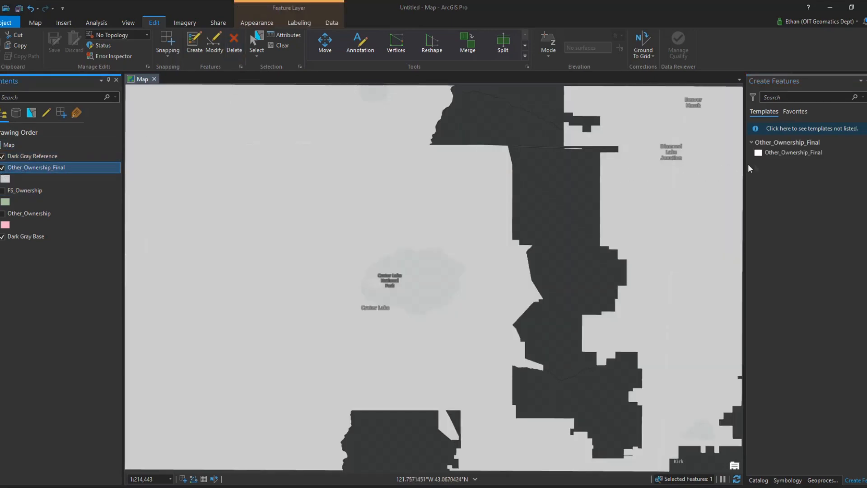
left_click(782, 153)
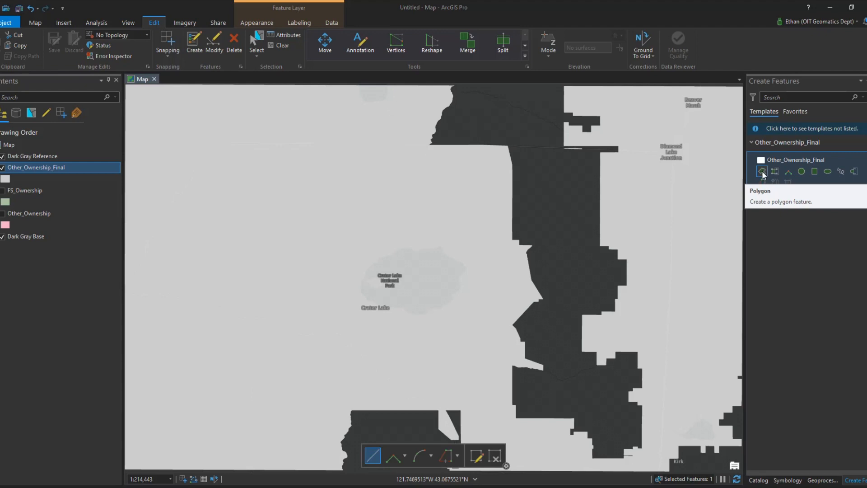
left_click(762, 172)
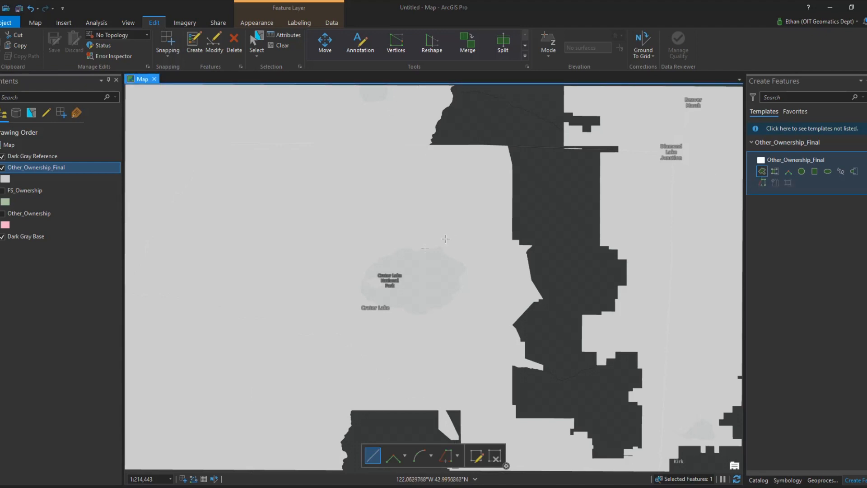